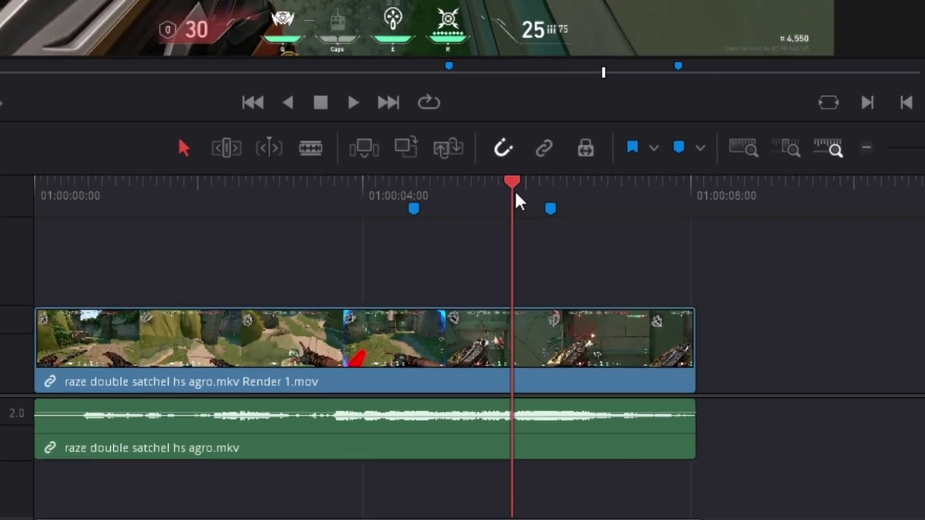
# - Blade the clip at both markers to isolate the middle section
pyautogui.moveTo(517, 195); pyautogui.dragTo(540, 197)
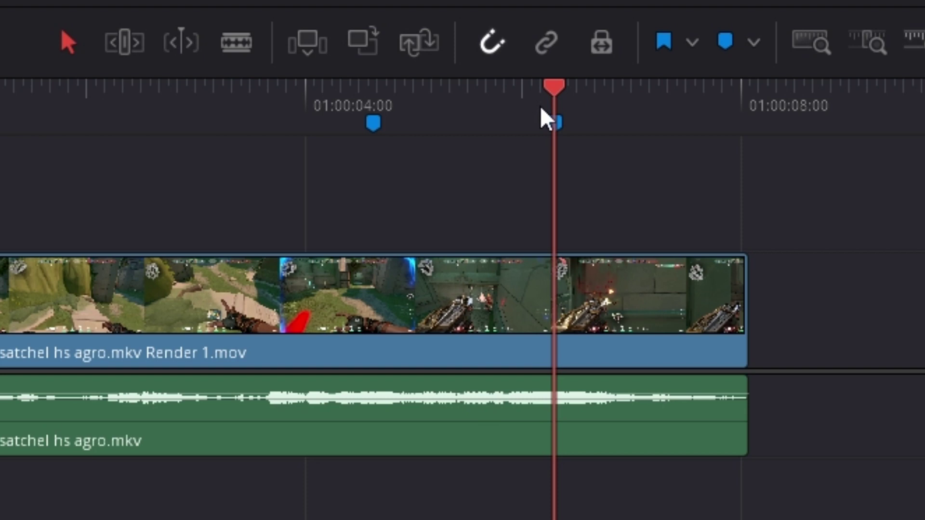
pyautogui.moveTo(543, 118); pyautogui.dragTo(382, 124)
pyautogui.press('b')
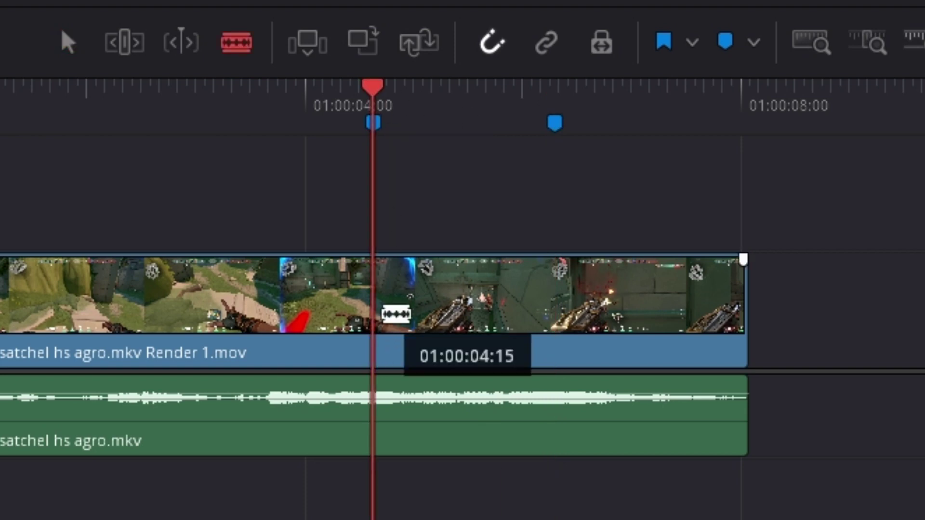
pyautogui.click(376, 313)
pyautogui.click(556, 311)
pyautogui.press('a')
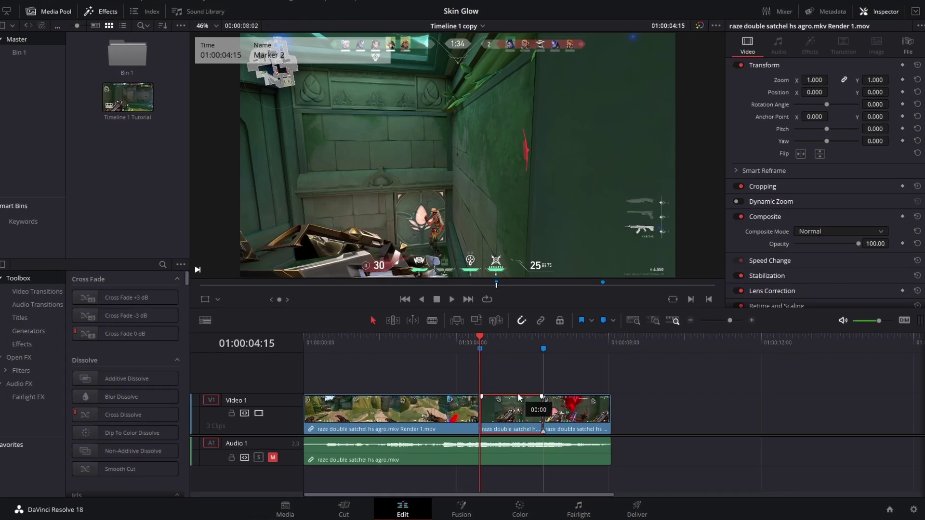
# - Copy the middle piece, without its linked audio, up onto a new Video 2 track
pyautogui.click(508, 401)
pyautogui.keyDown('alt'); pyautogui.click(512, 412); pyautogui.keyUp('alt')
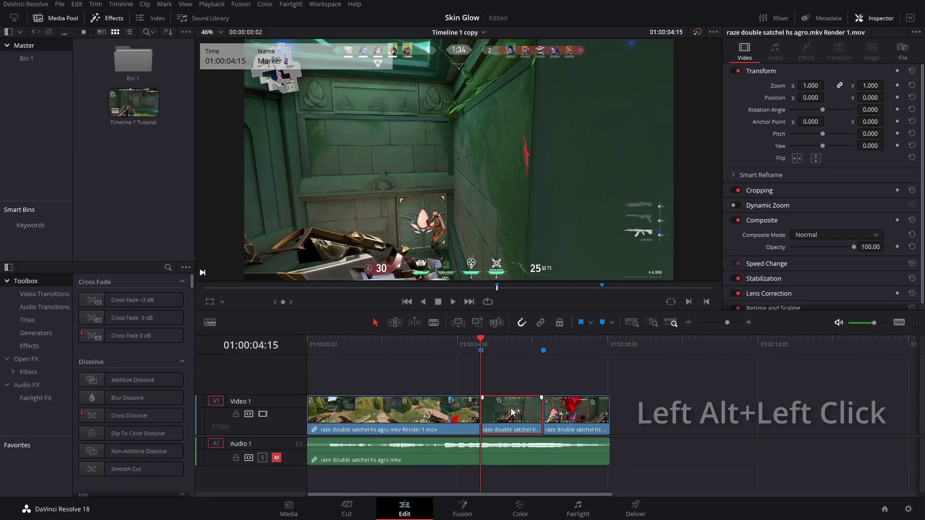
pyautogui.moveTo(512, 412); pyautogui.dragTo(512, 372)
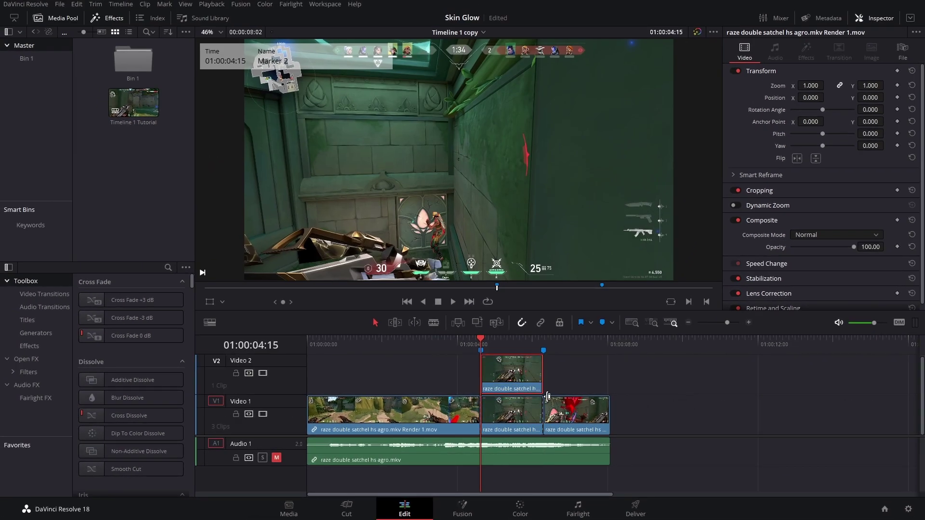
# - Render the Video 2 copy in place and scrub over the rendered section to check it
pyautogui.rightClick(512, 374)
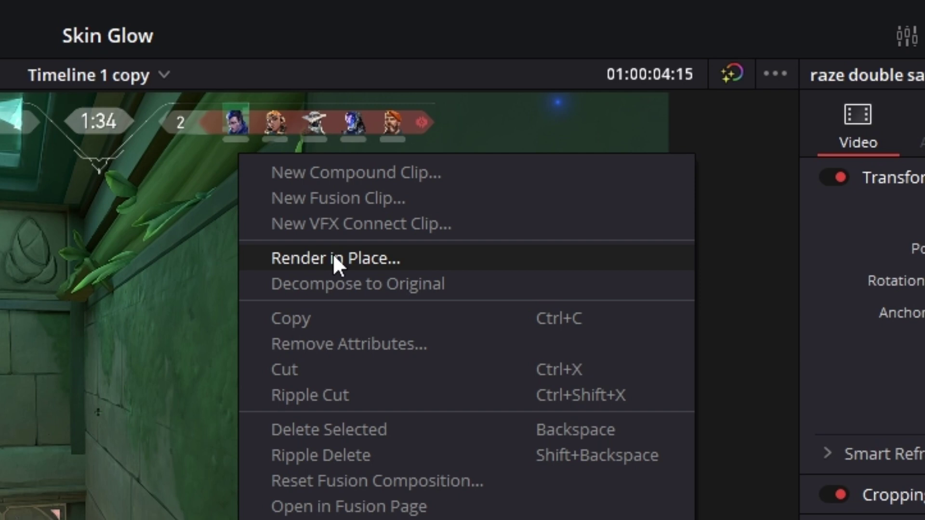
pyautogui.click(334, 255)
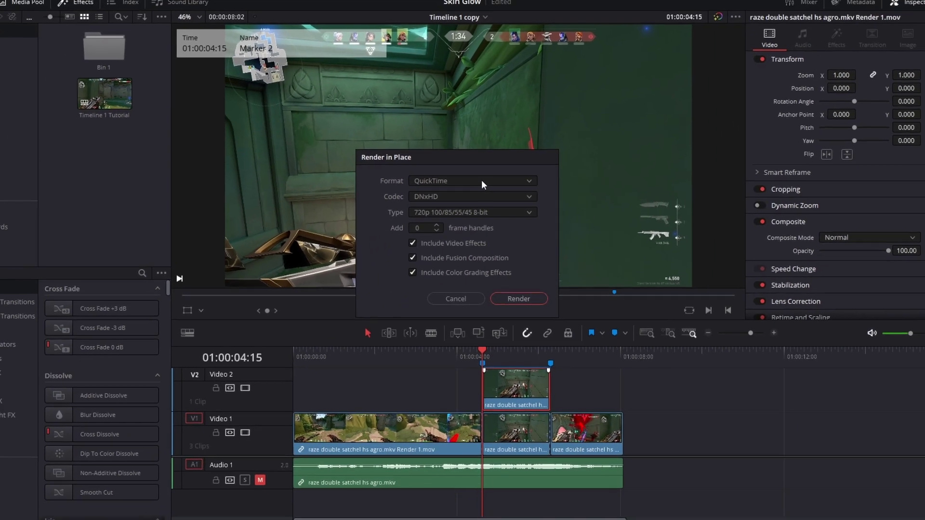
pyautogui.click(518, 299)
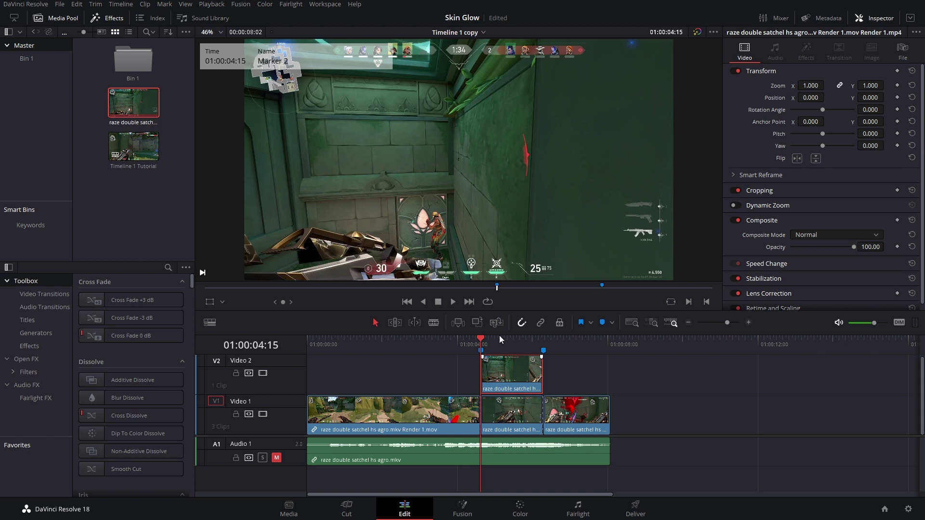
pyautogui.moveTo(499, 341); pyautogui.dragTo(509, 342)
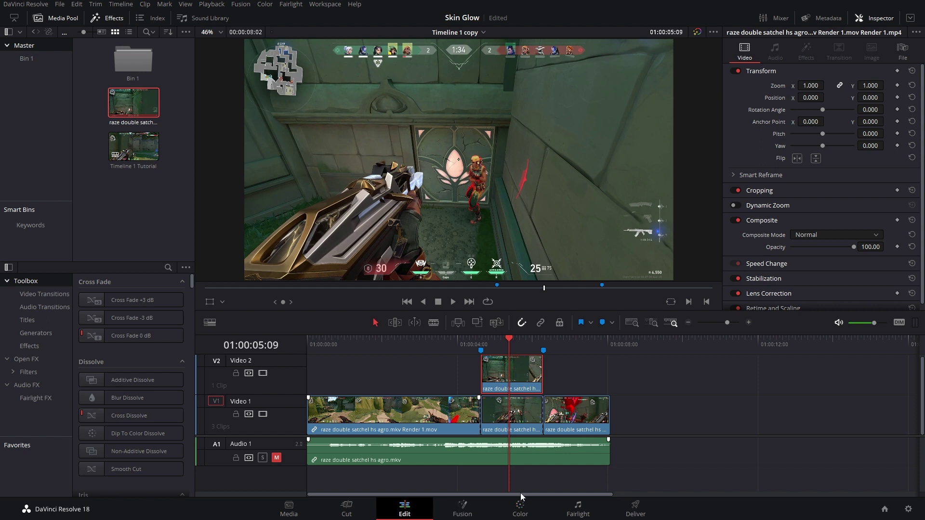
pyautogui.moveTo(508, 340)
pyautogui.mouseDown()
pyautogui.moveTo(495, 345)
pyautogui.moveTo(514, 344)
pyautogui.mouseUp()
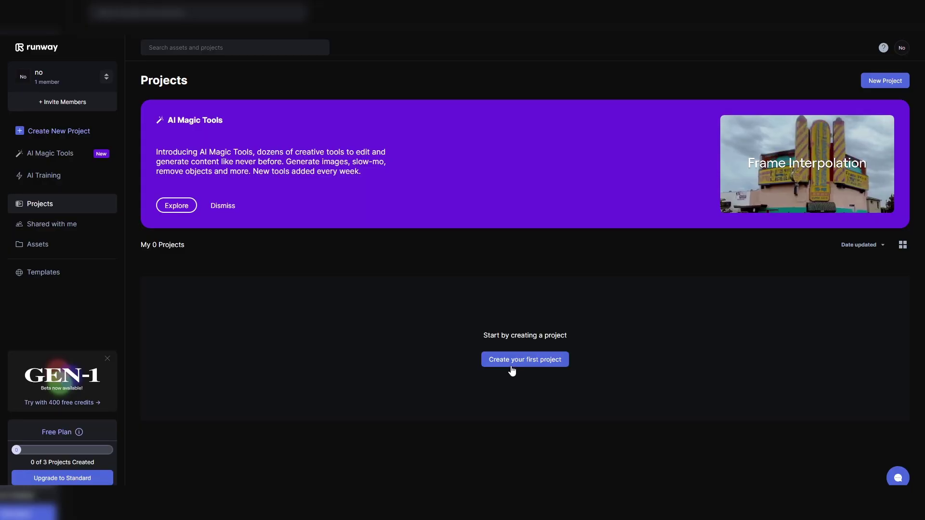
# - Start a new Green Screen project and load the rendered raze double satchel clip
pyautogui.click(511, 365)
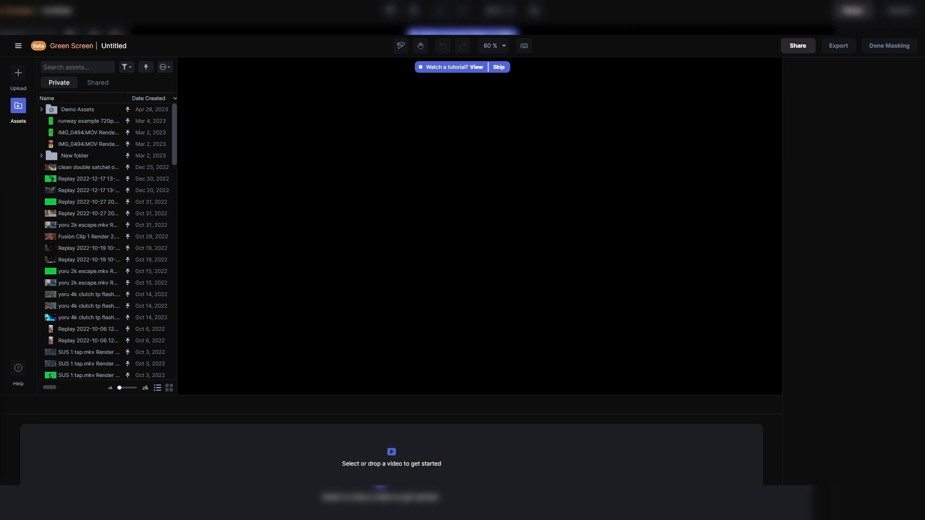
pyautogui.moveTo(144, 482); pyautogui.dragTo(411, 434)
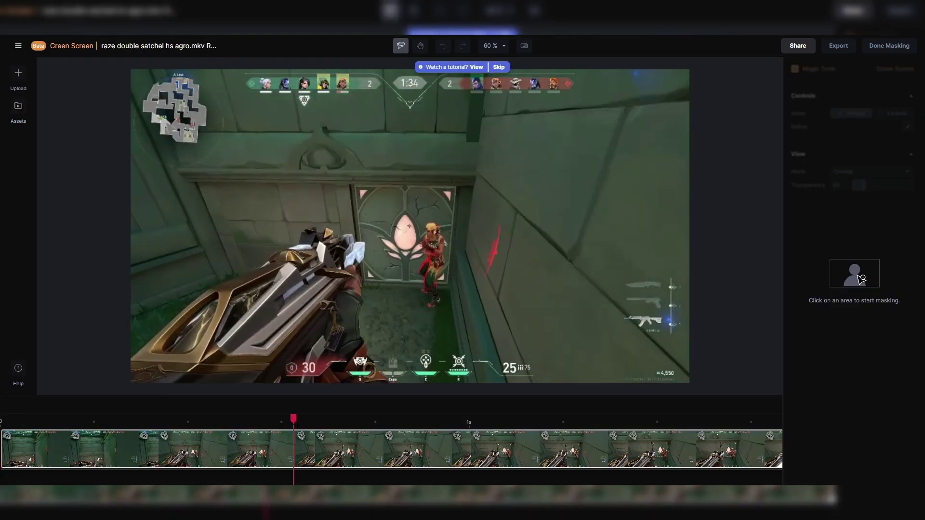
# - Place seven include points along the gun to build its green mask
pyautogui.click(168, 364)
pyautogui.click(299, 291)
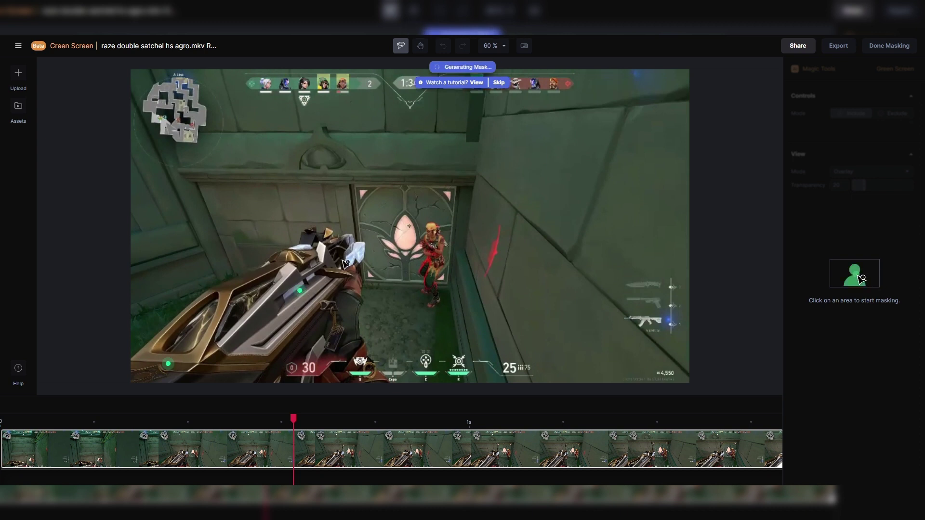
pyautogui.click(346, 261)
pyautogui.click(287, 363)
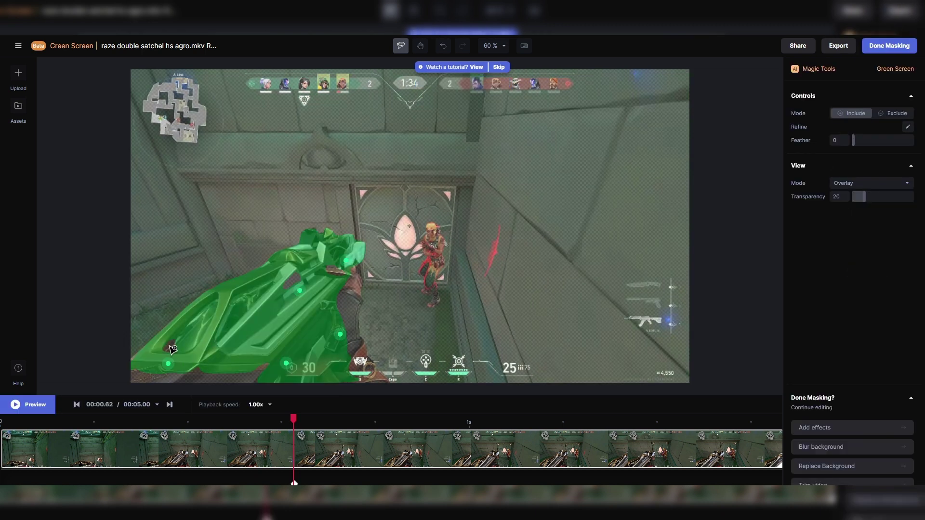
pyautogui.click(373, 376)
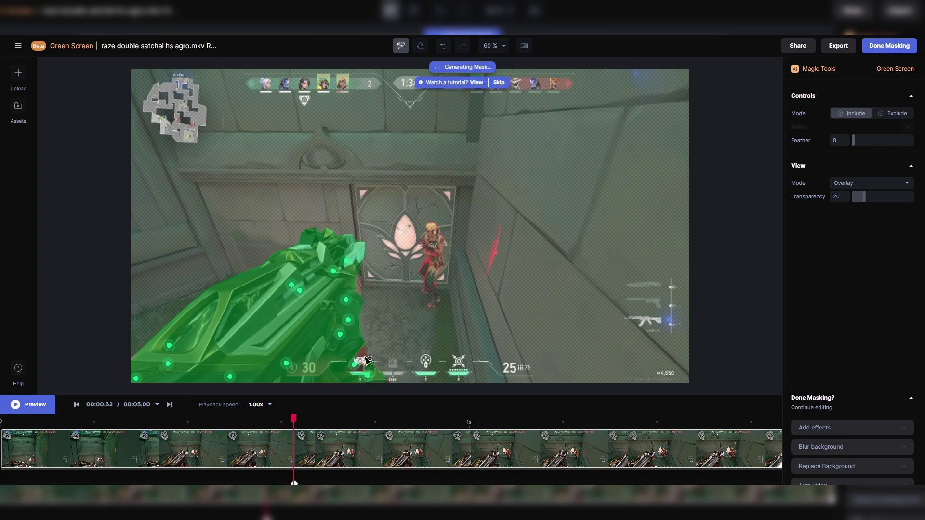
pyautogui.click(361, 351)
pyautogui.click(357, 284)
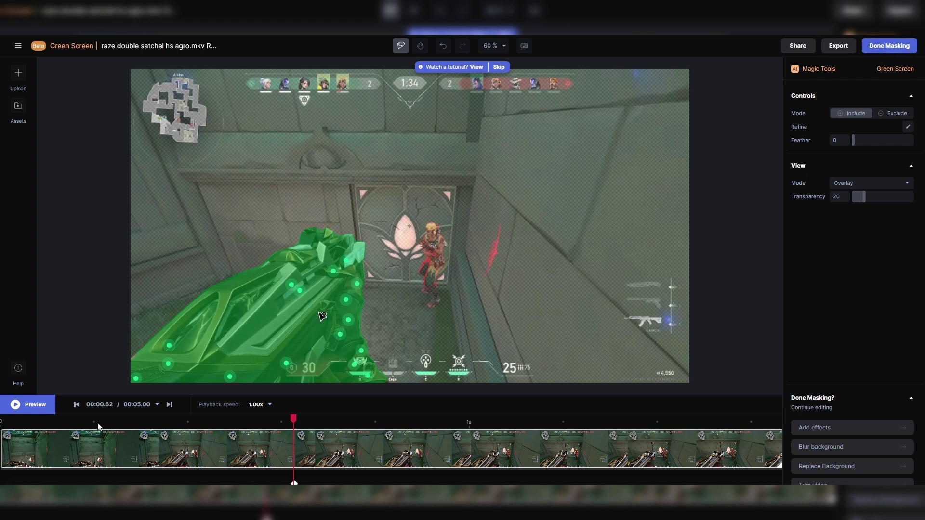
# - Play the clip and scrub the first frames to verify the mask holds
pyautogui.click(38, 413)
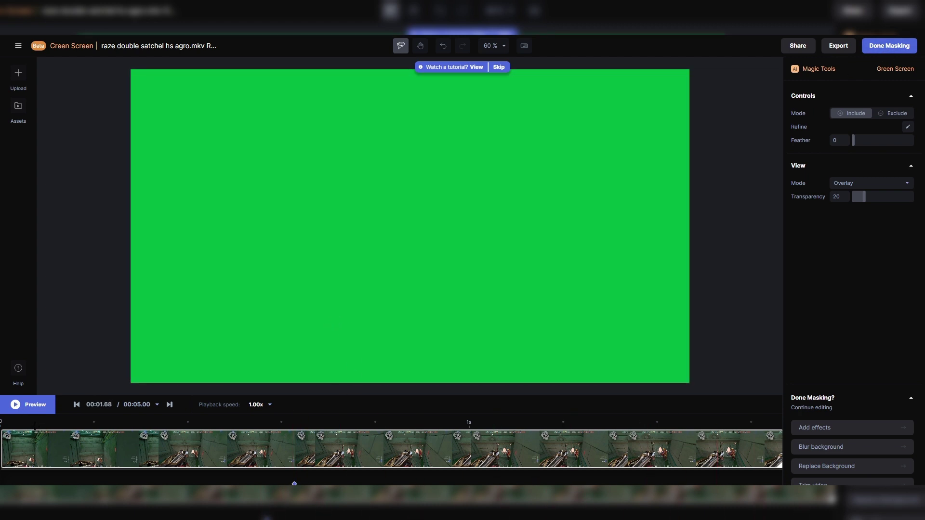
pyautogui.click(16, 424)
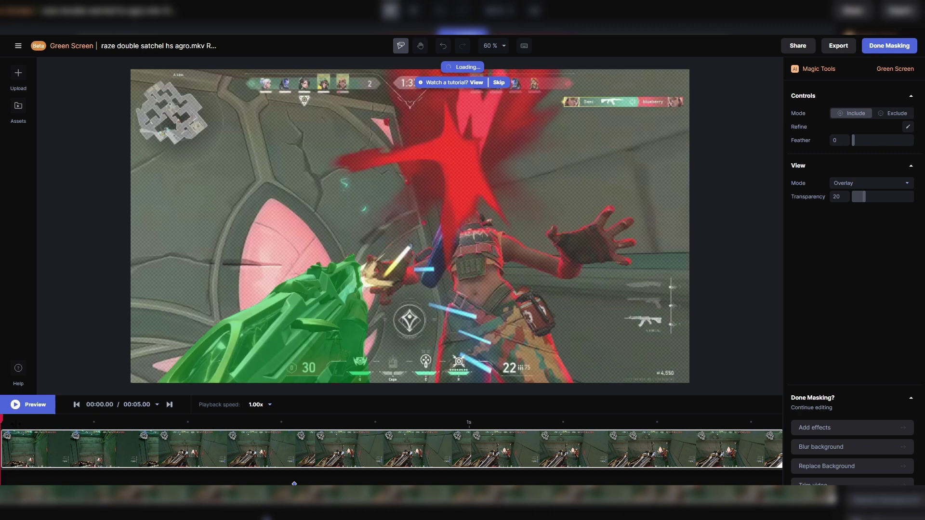
pyautogui.moveTo(39, 439); pyautogui.dragTo(214, 439)
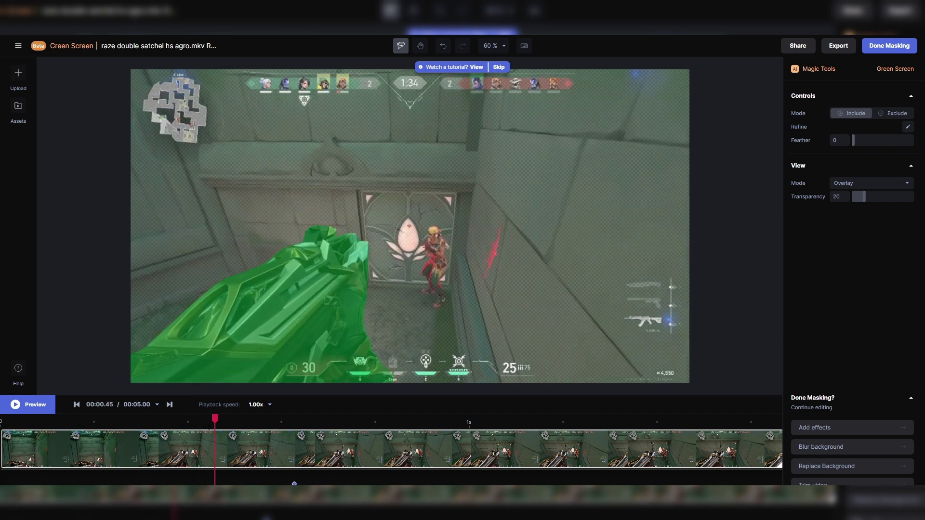
# - Finish masking and preview the green-screened gun clip
pyautogui.click(889, 49)
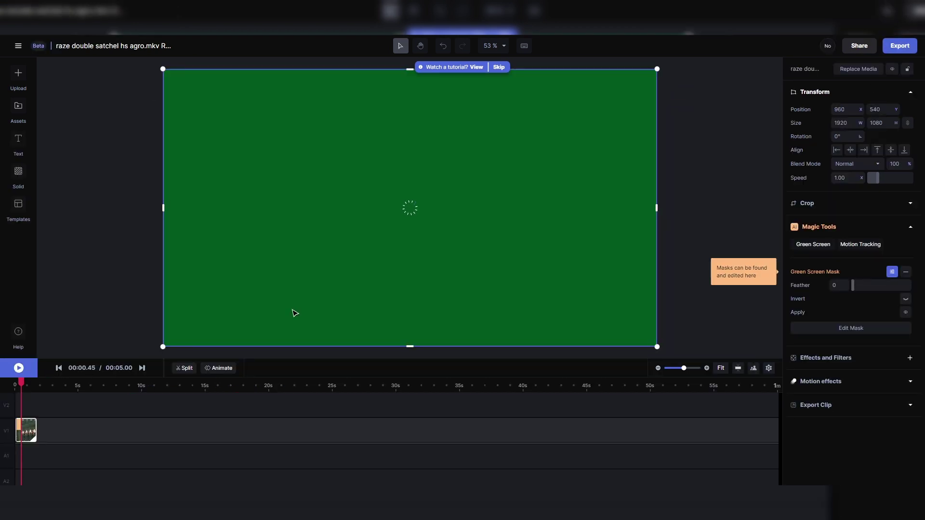
pyautogui.click(21, 371)
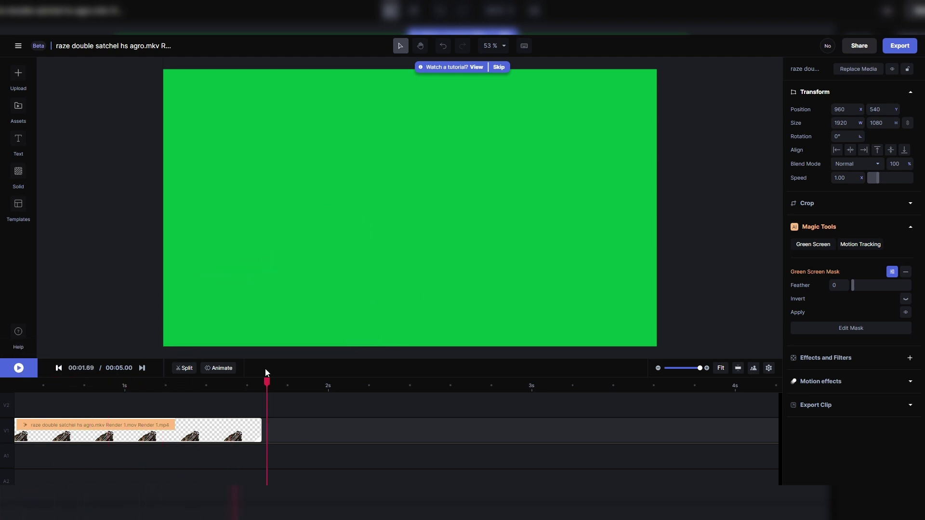
pyautogui.click(186, 431)
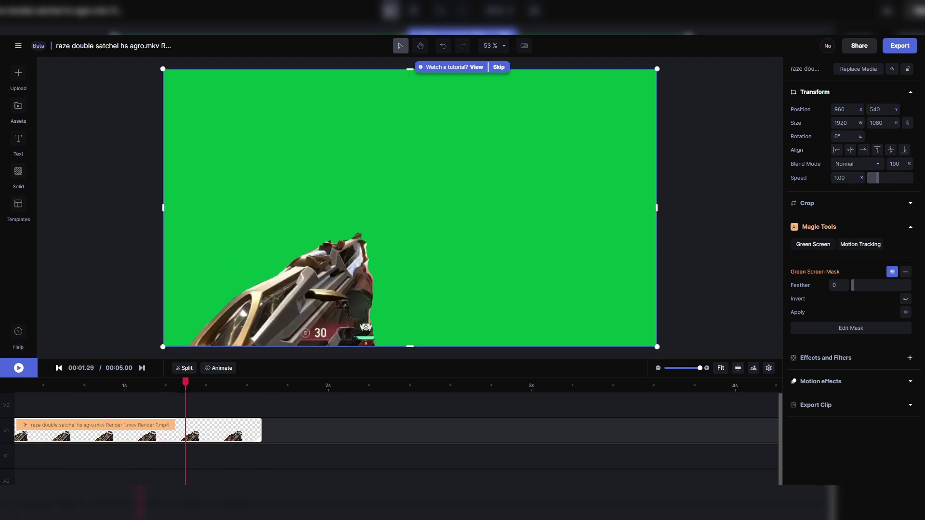
# - Export the masked clip as a 720p MP4 saved as SkGlow 720p.mp4
pyautogui.click(900, 46)
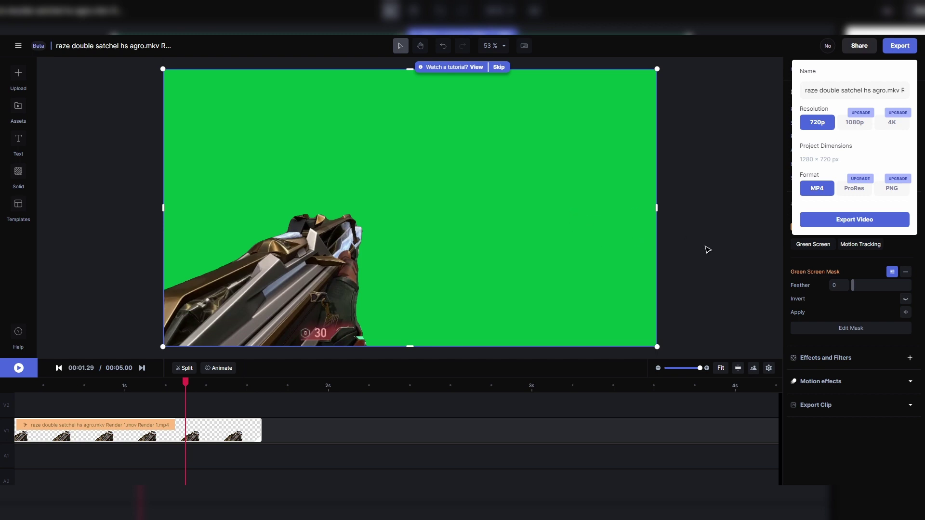
pyautogui.click(842, 223)
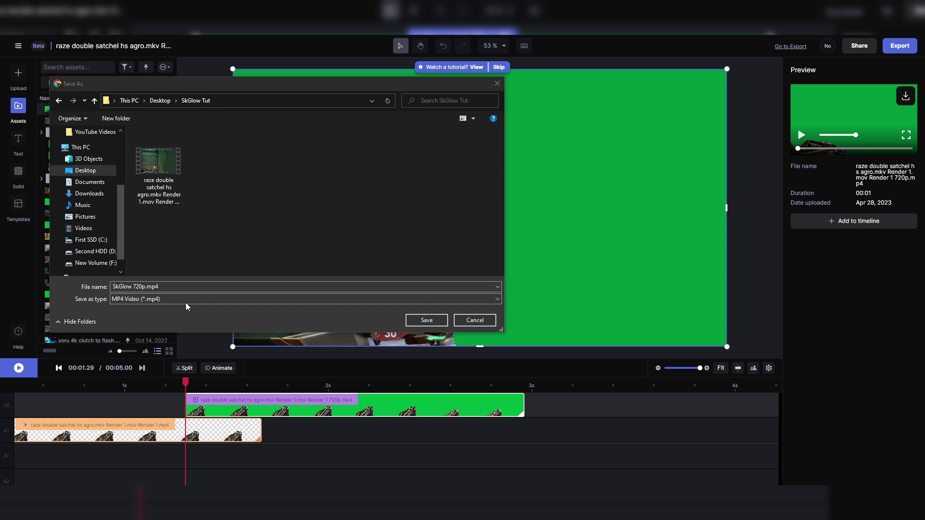
pyautogui.click(427, 321)
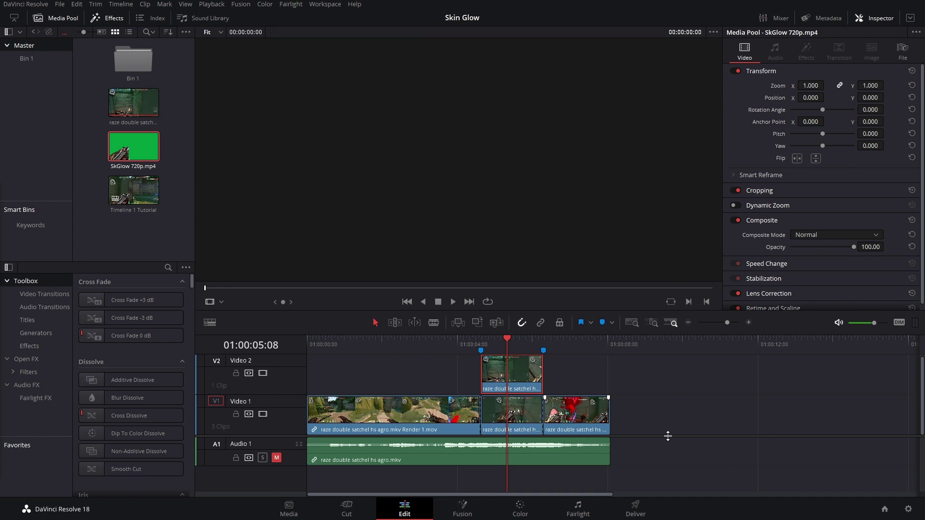
# - Place SkGlow 720p.mp4 above the rendered copy and combine them into Fusion Clip 1
pyautogui.moveTo(669, 437); pyautogui.dragTo(669, 477)
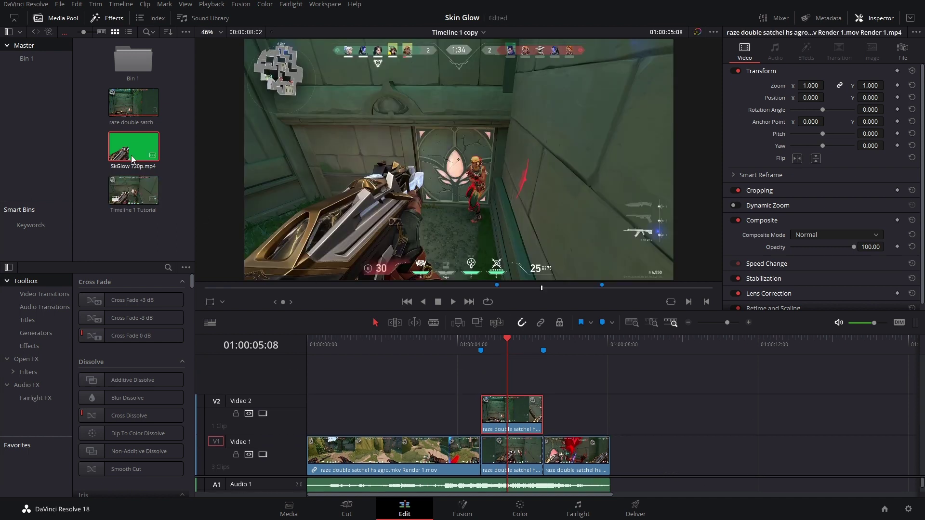
pyautogui.moveTo(134, 147); pyautogui.dragTo(519, 432)
pyautogui.rightClick(511, 368)
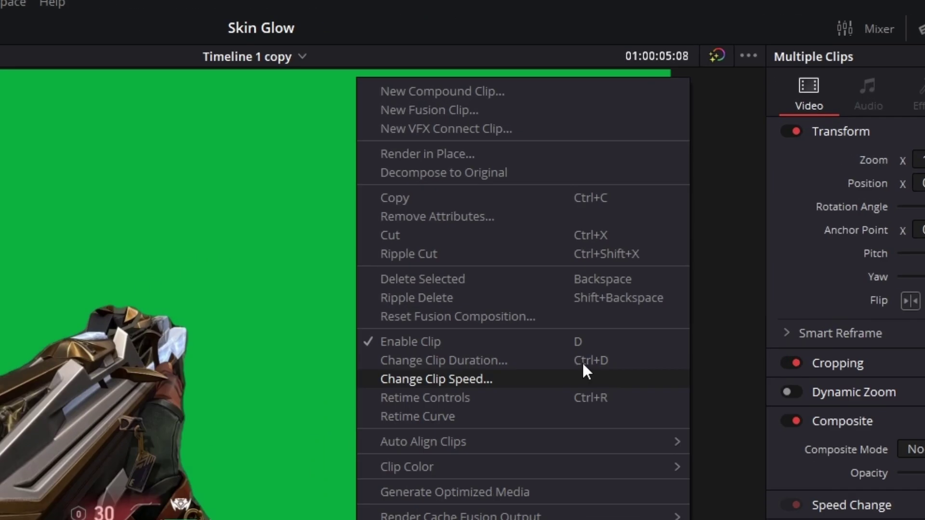
pyautogui.click(549, 59)
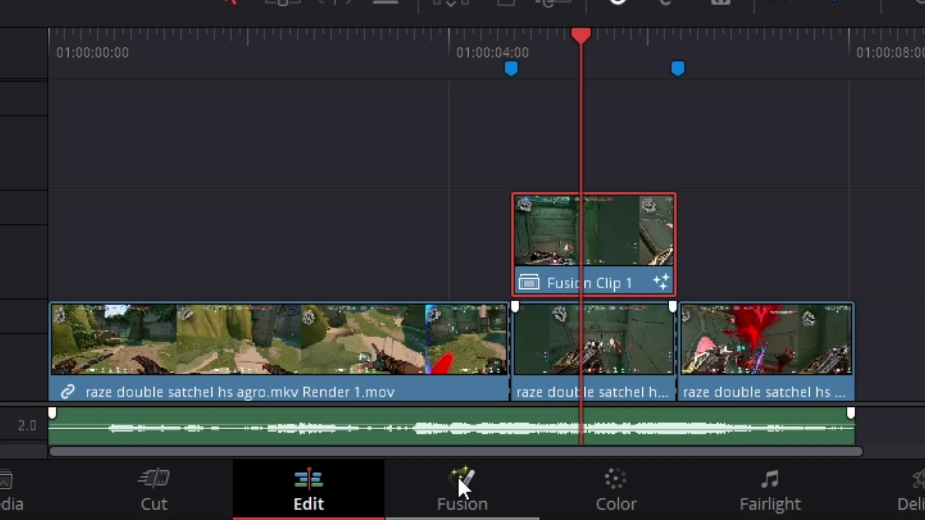
# - Open Fusion Clip 1 in Fusion and show the green-screen input in the left viewer
pyautogui.click(460, 480)
pyautogui.click(248, 351)
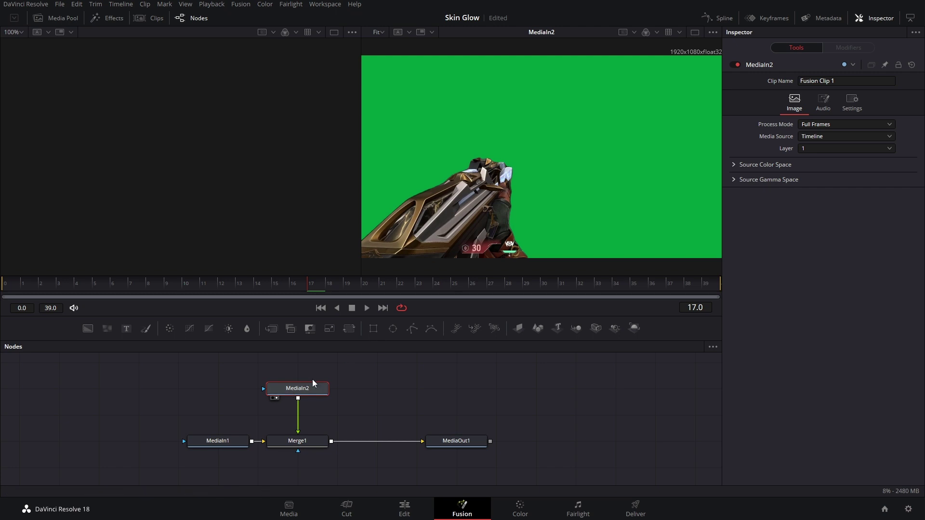
pyautogui.press('1')
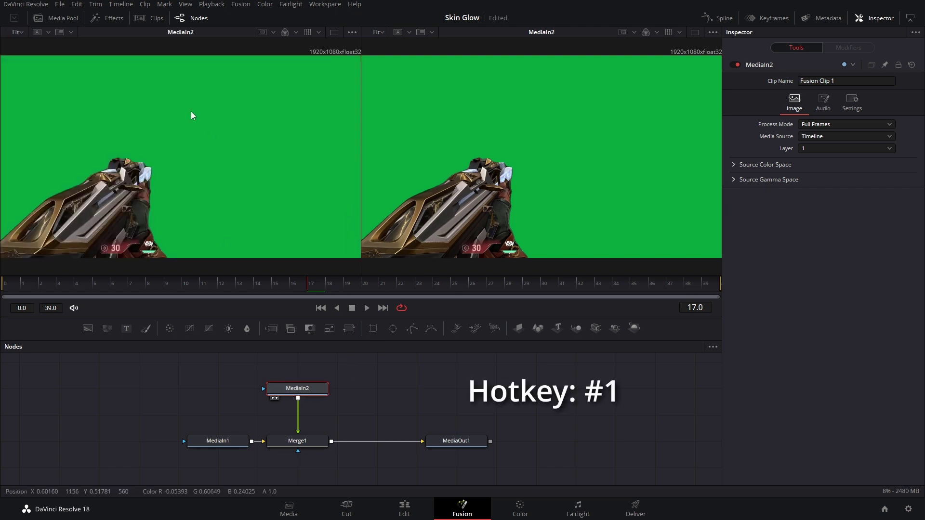
pyautogui.click(218, 444)
# - View the gameplay input, shift its node left, and rename the green-screen input roto720
pyautogui.press('1')
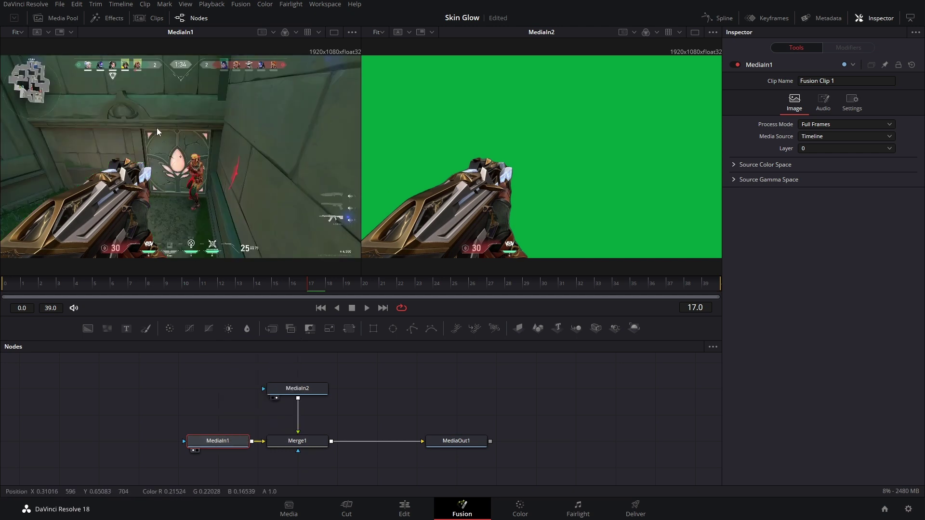
pyautogui.moveTo(218, 441); pyautogui.dragTo(177, 441)
pyautogui.click(304, 390)
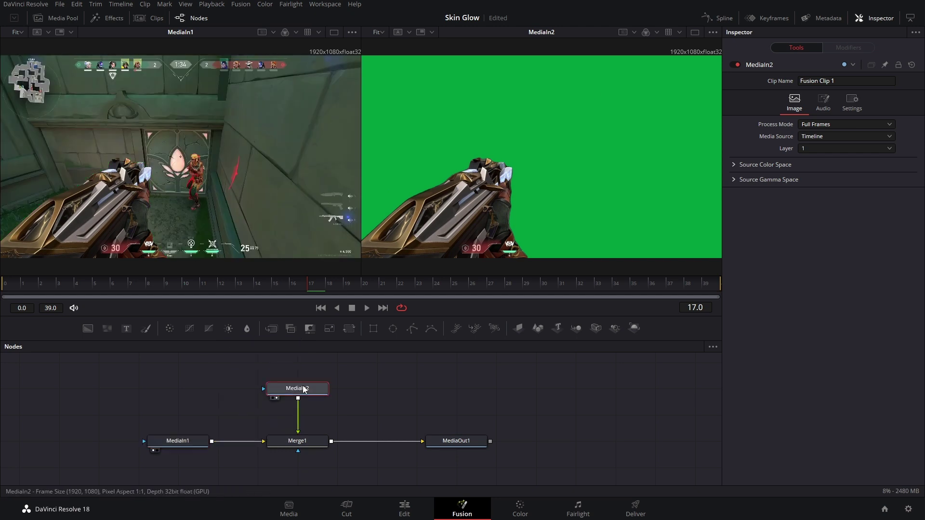
pyautogui.press('F2')
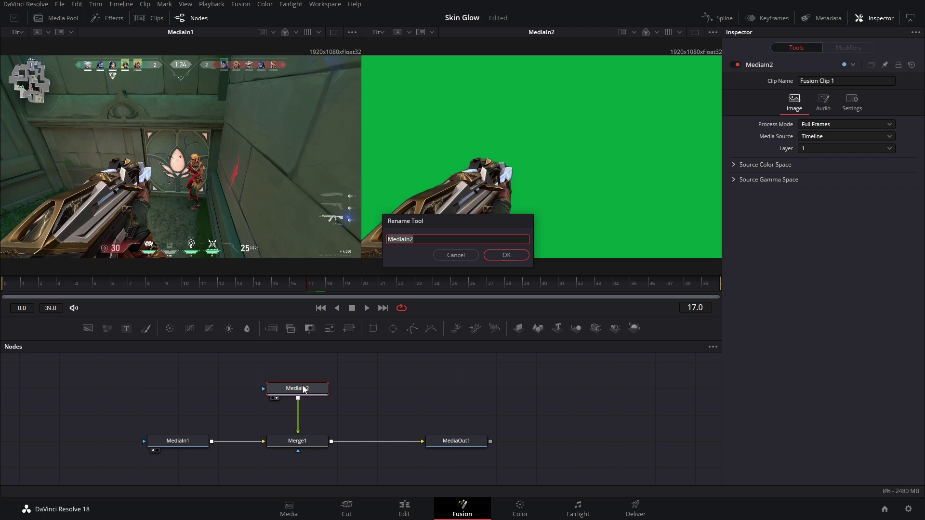
pyautogui.write('roto720')
pyautogui.press('Return')
# - Rename the gameplay input node video1080
pyautogui.click(180, 443)
pyautogui.press('F2')
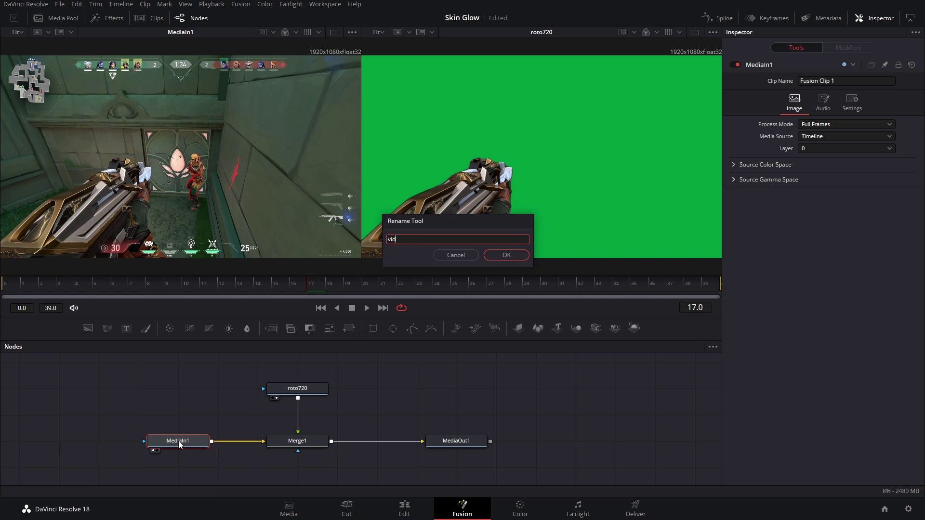
pyautogui.write('video1080')
pyautogui.press('Return')
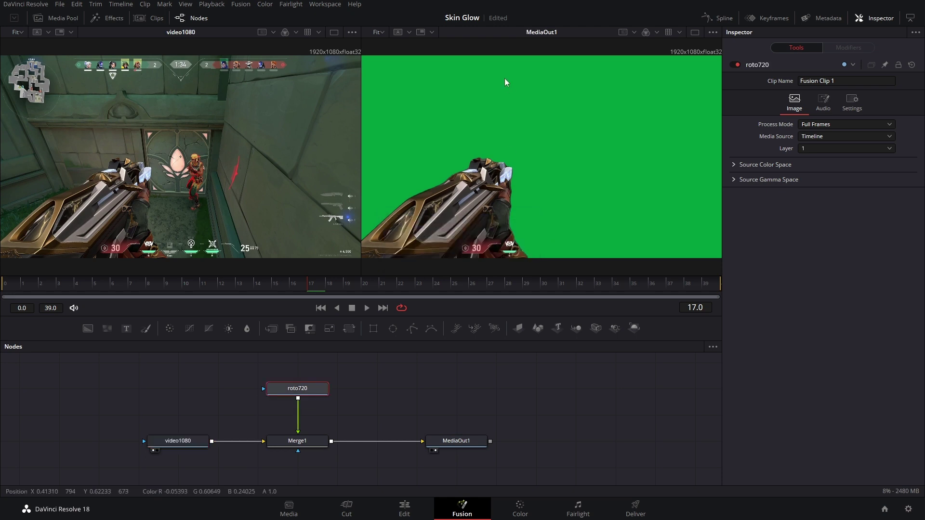
pyautogui.click(304, 391)
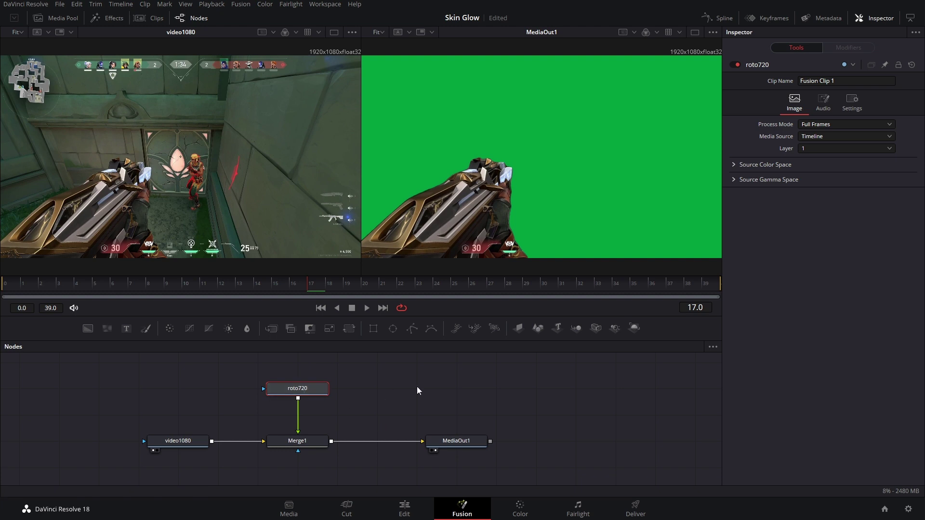
# - Add a Delta Keyer node below roto720
pyautogui.hotkey('shift', 'space')
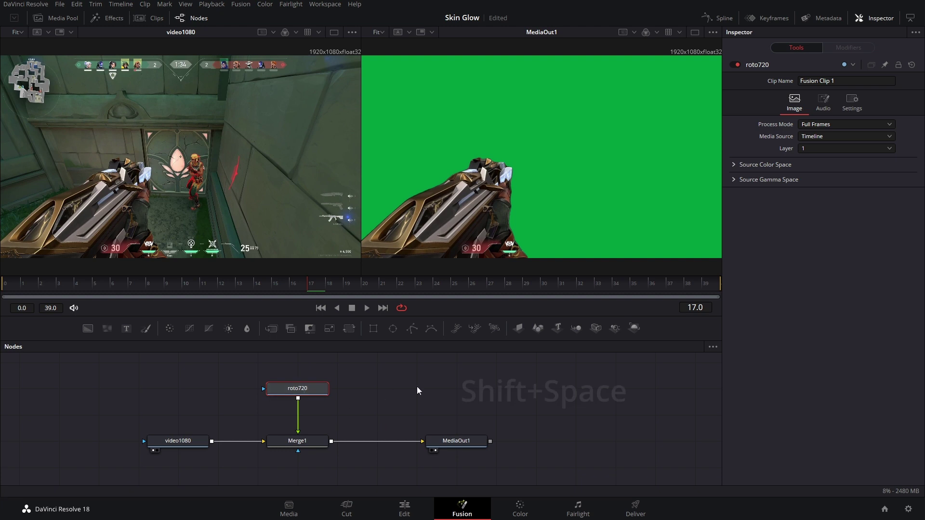
pyautogui.write('det')
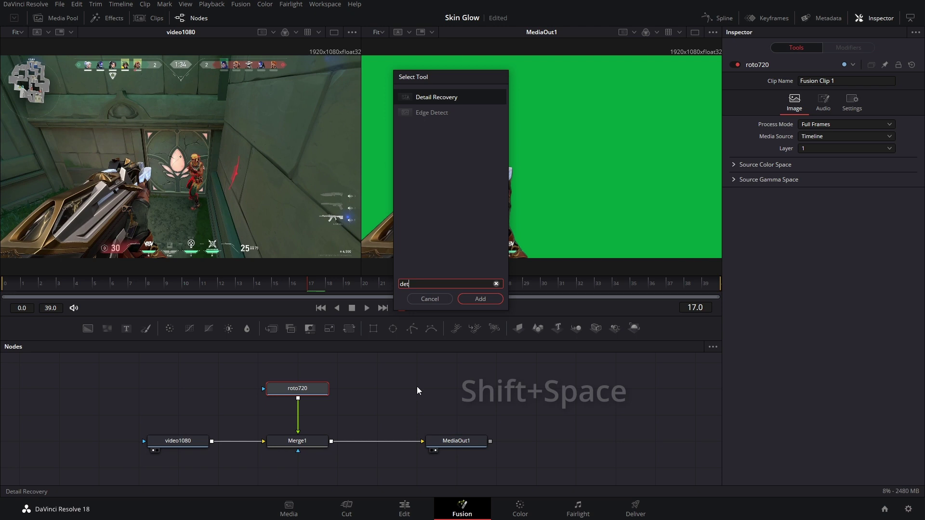
pyautogui.press('BackSpace')
pyautogui.write('lta')
pyautogui.press('Return')
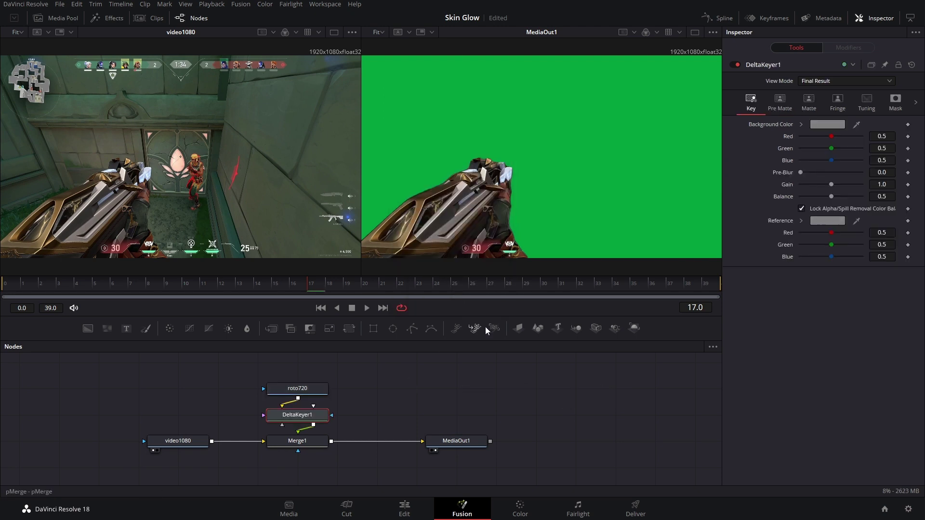
# - Sample the green screen as the key colour and view the keyer's alpha matte
pyautogui.moveTo(857, 124); pyautogui.dragTo(602, 141)
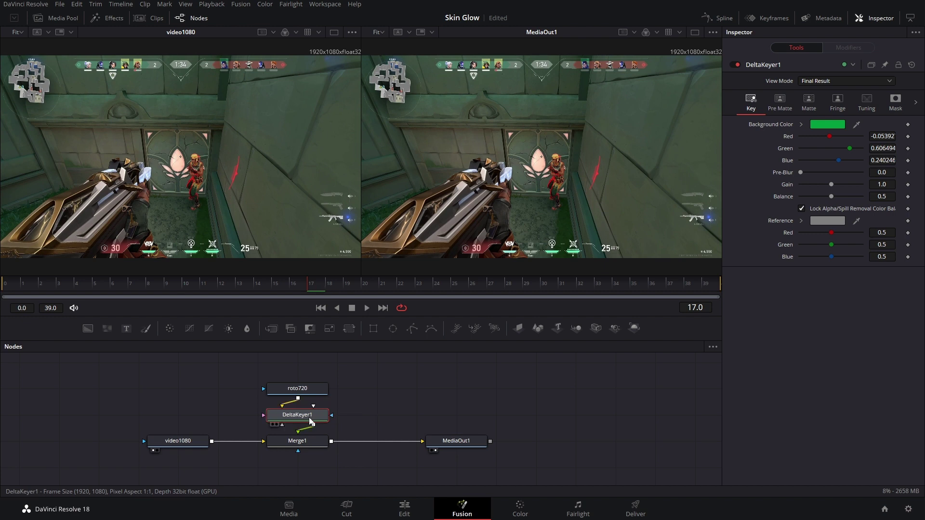
pyautogui.press('1')
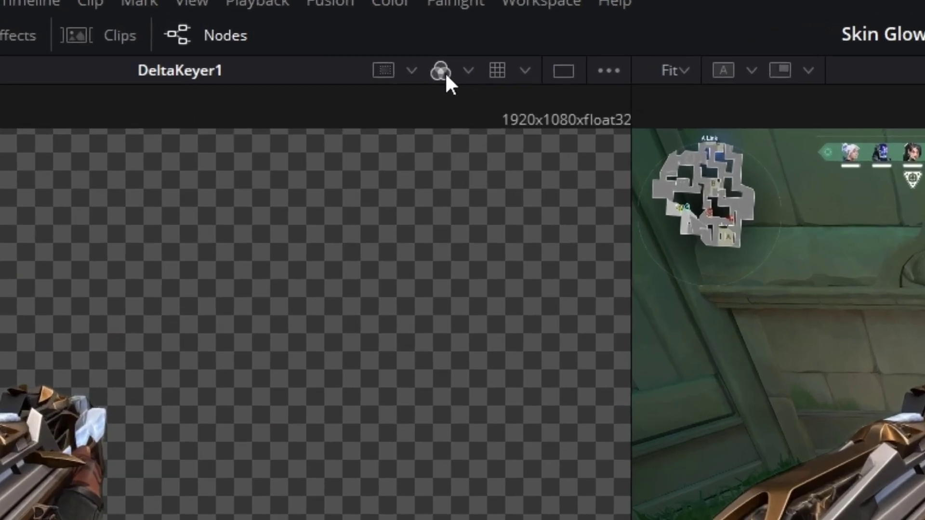
pyautogui.click(458, 77)
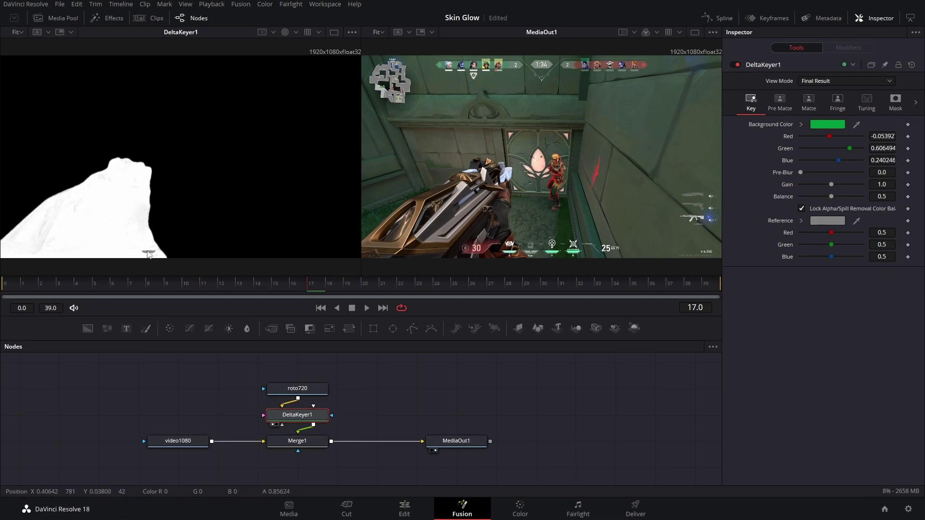
# - Set DeltaKeyer1's High threshold to 0.35, then move roto720 and DeltaKeyer1 higher
pyautogui.click(809, 102)
pyautogui.moveTo(895, 124); pyautogui.dragTo(837, 125)
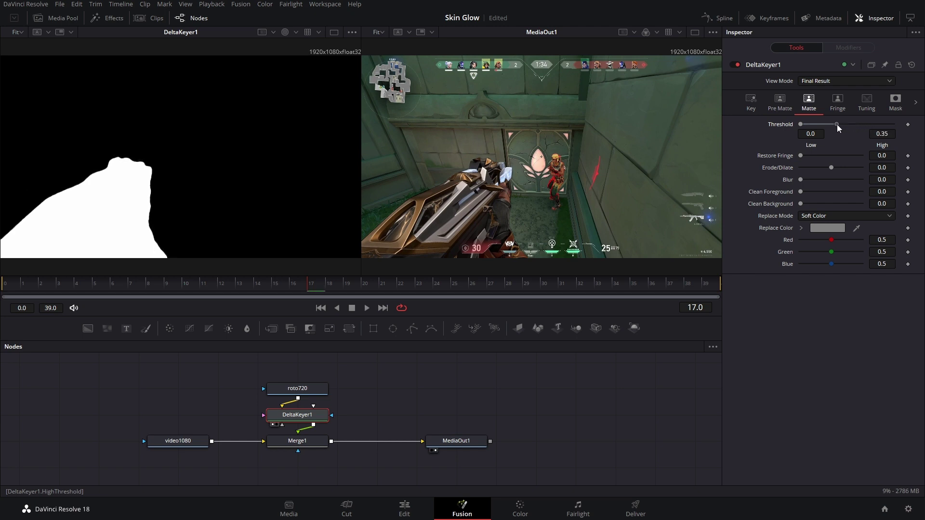
pyautogui.click(456, 441)
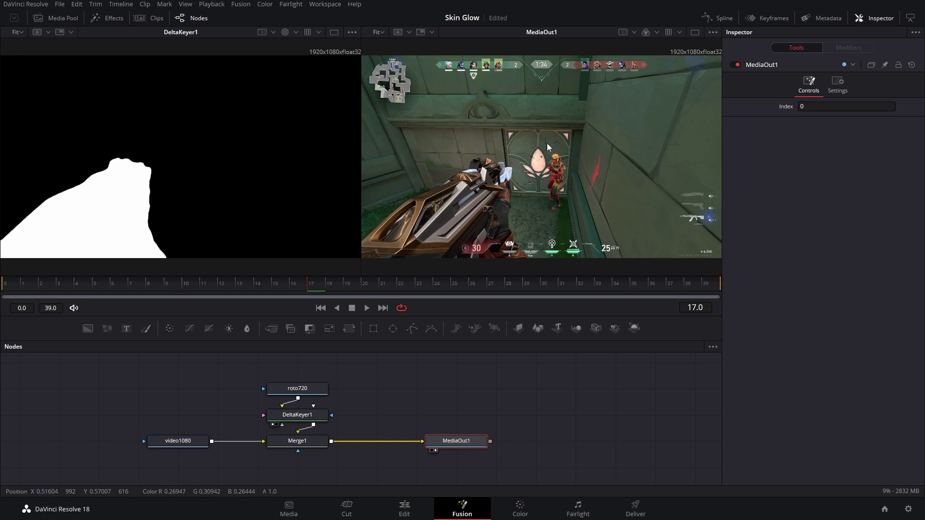
pyautogui.scroll(2, 449, 209)
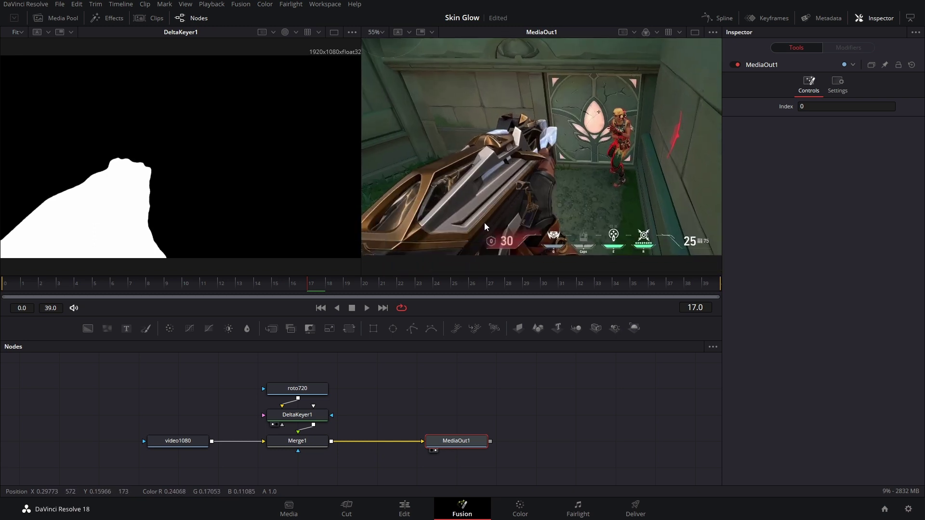
pyautogui.moveTo(358, 418); pyautogui.dragTo(263, 381)
pyautogui.moveTo(298, 414); pyautogui.dragTo(298, 388)
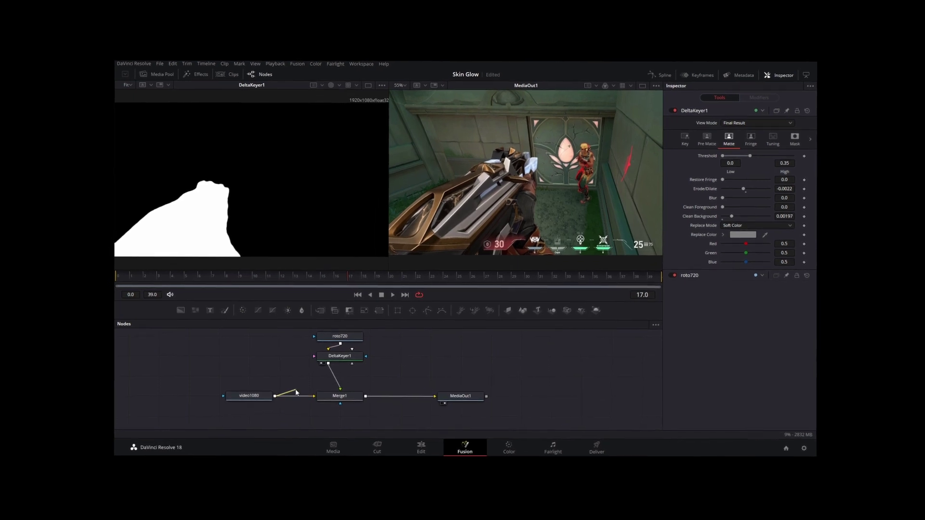
# - Wire DeltaKeyer1 into Merge1 and swap Merge1's foreground and background so only the keyed gun shows
pyautogui.click(335, 394)
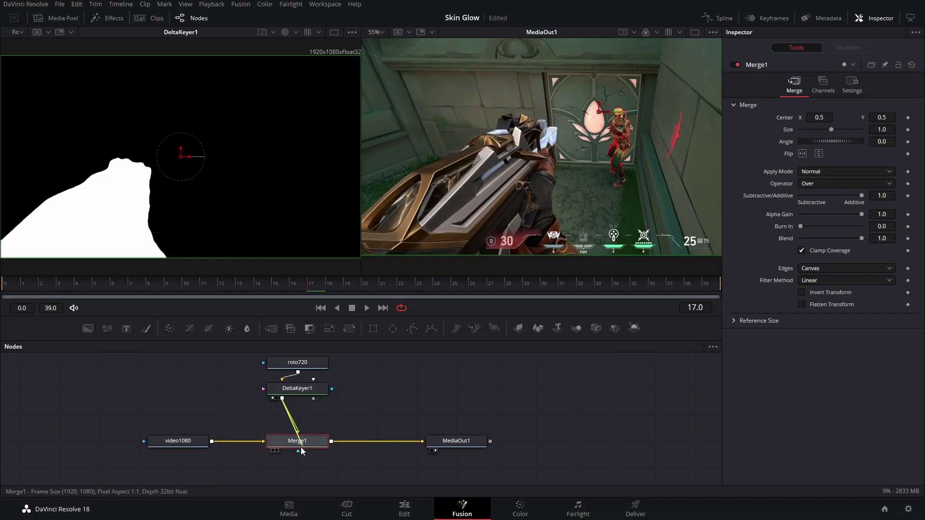
pyautogui.moveTo(301, 448); pyautogui.dragTo(299, 449)
pyautogui.hotkey('ctrl', 't')
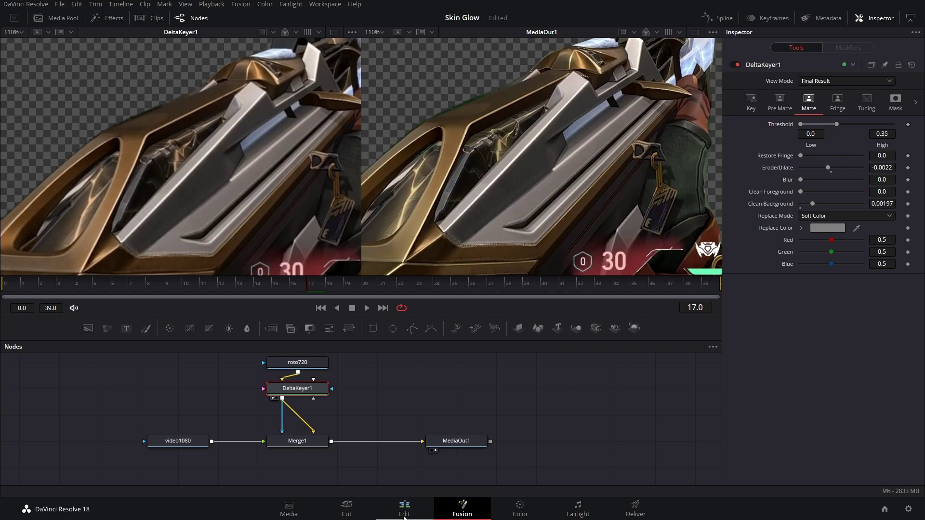
# - Render Fusion Clip 1 in place on the Edit page as QuickTime DNxHR
pyautogui.click(404, 514)
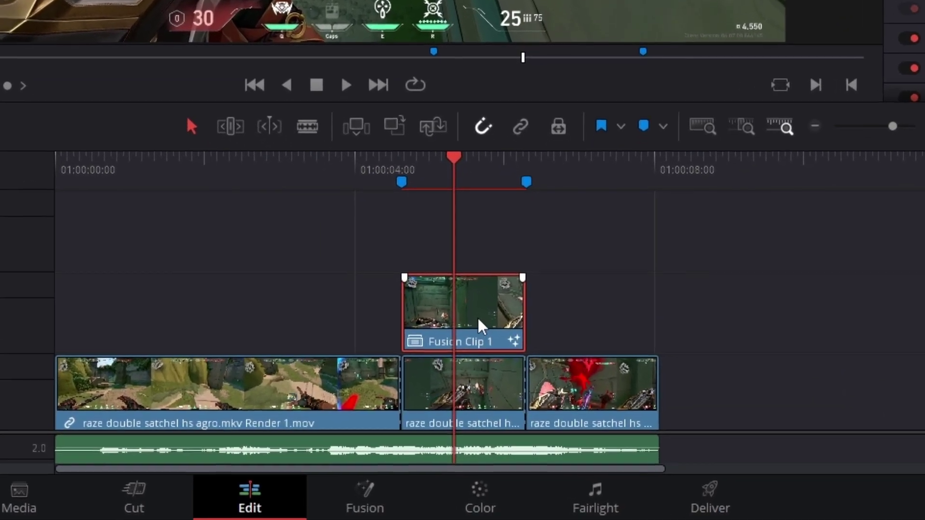
pyautogui.rightClick(471, 310)
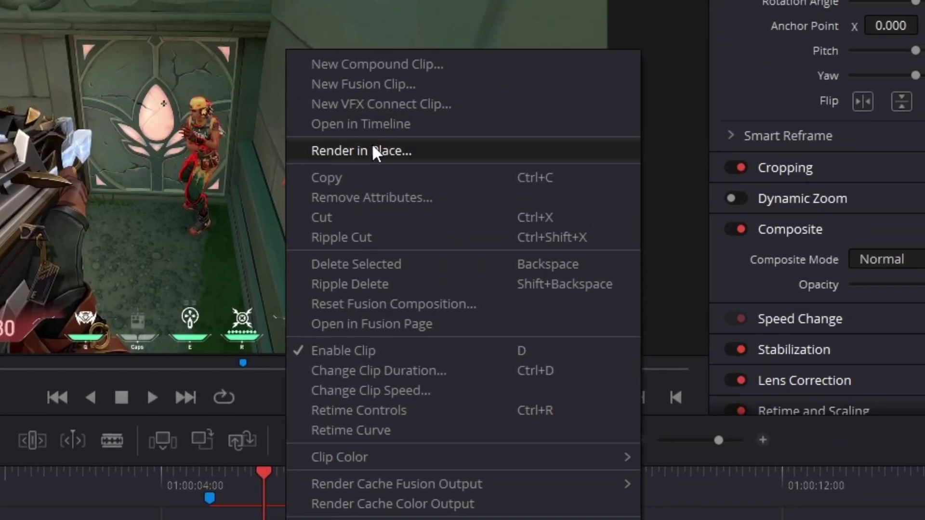
pyautogui.click(374, 150)
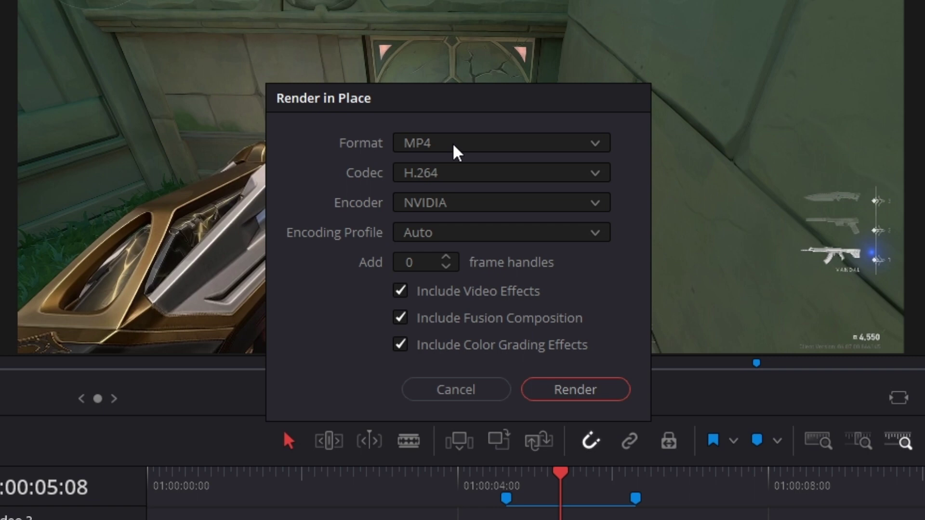
pyautogui.click(455, 150)
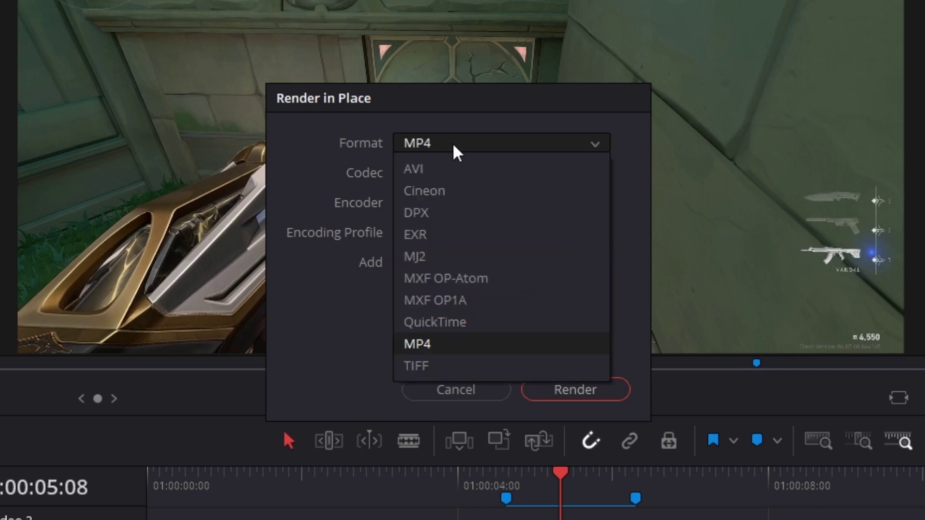
pyautogui.click(464, 330)
pyautogui.click(395, 175)
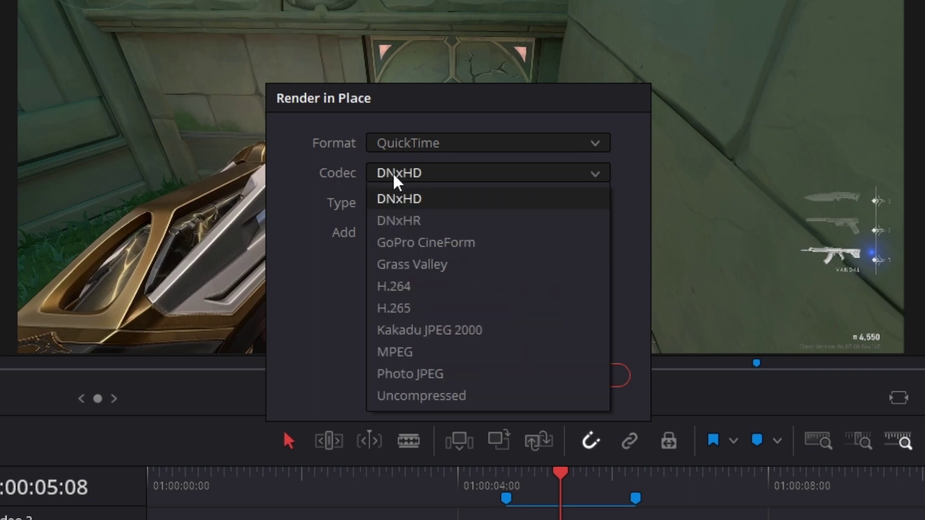
pyautogui.click(413, 219)
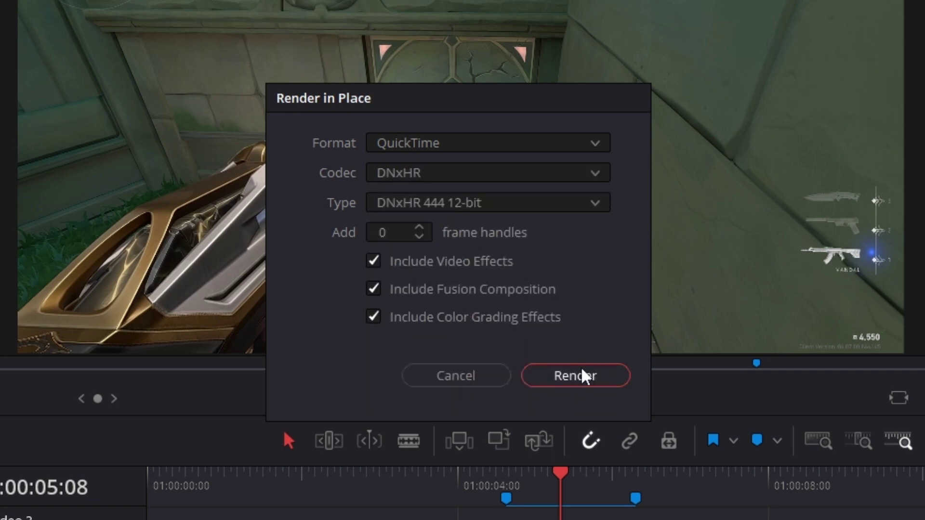
pyautogui.click(585, 377)
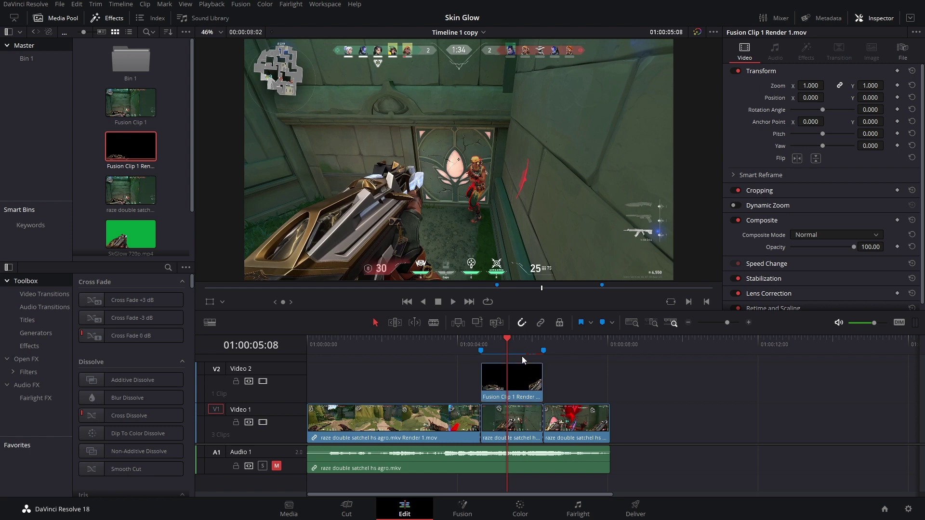
# - Combine the stacked clips at the playhead into Fusion Clip 2 and open it in Fusion
pyautogui.moveTo(522, 357); pyautogui.dragTo(527, 437)
pyautogui.rightClick(526, 437)
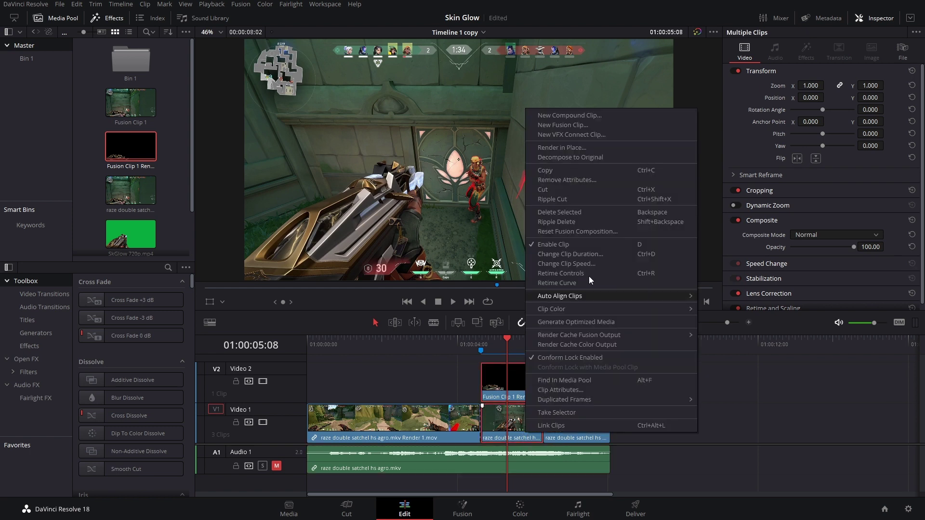
pyautogui.click(571, 126)
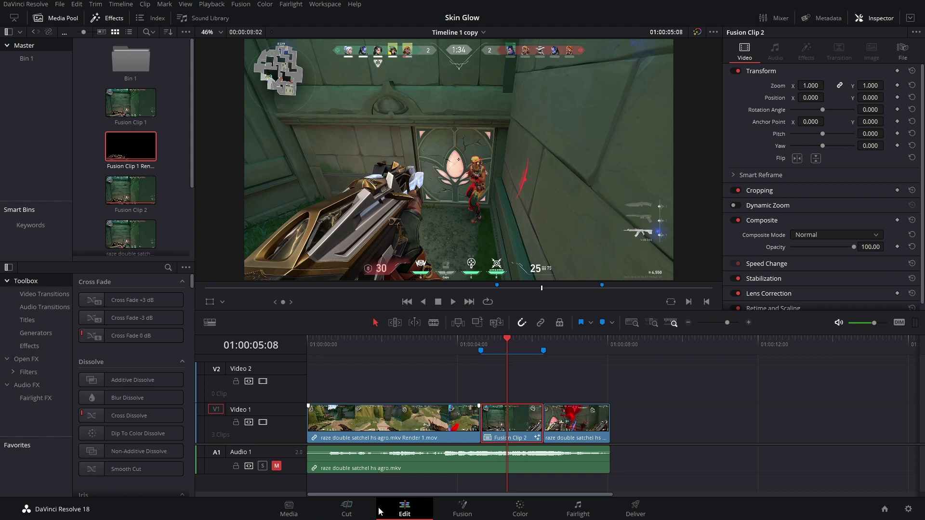
pyautogui.click(463, 504)
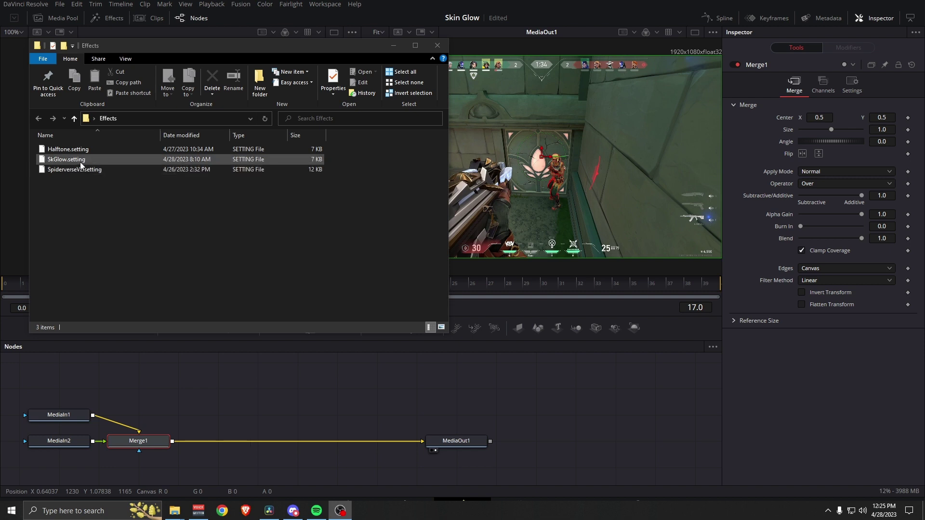
# - Drag SkGlow.setting from the Effects folder into the node graph and close Explorer
pyautogui.moveTo(78, 163); pyautogui.dragTo(179, 381)
pyautogui.click(438, 45)
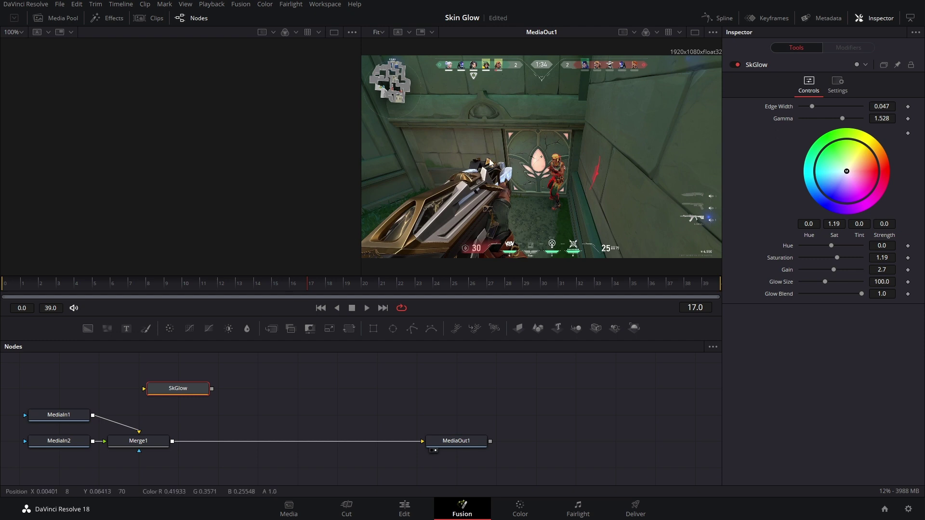
# - Create and save a macro from the SkGlow node, then move the node further right
pyautogui.rightClick(189, 391)
pyautogui.moveTo(251, 235)
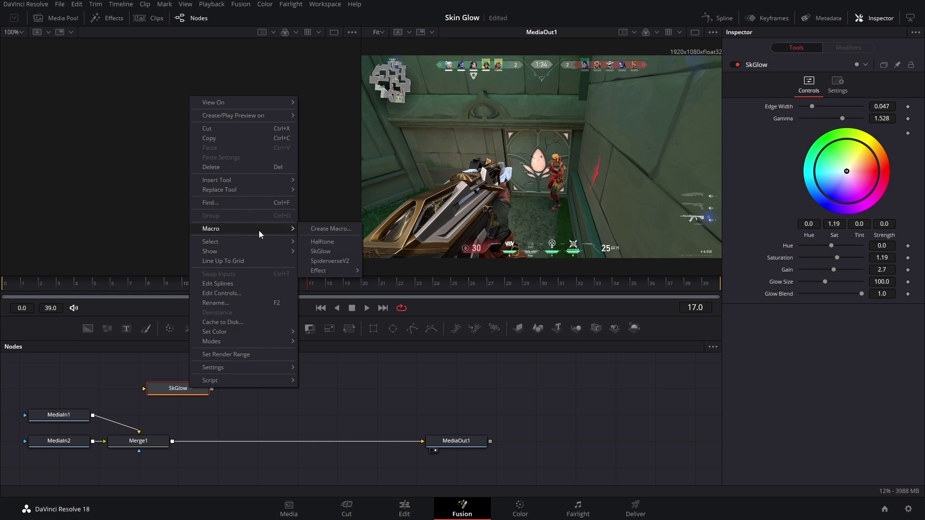
pyautogui.click(311, 233)
pyautogui.scroll(-1, 163, 199)
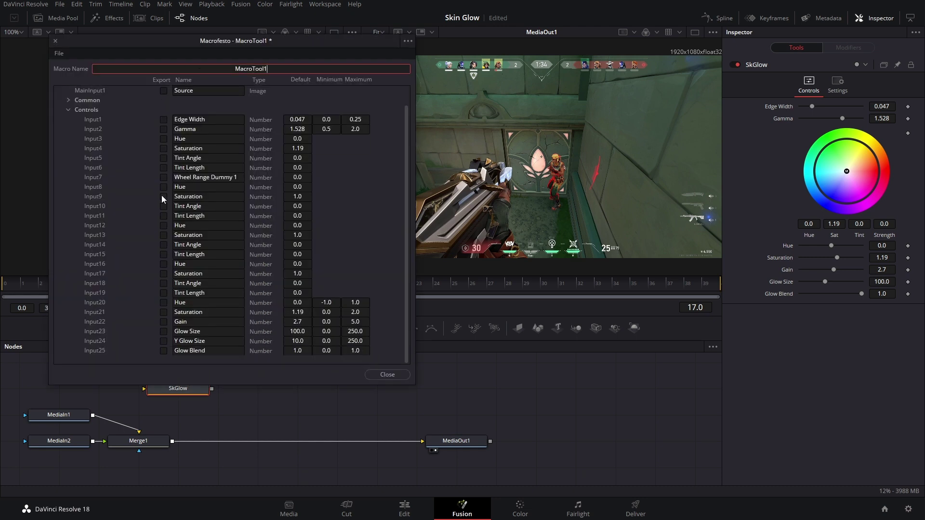
pyautogui.scroll(1, 215, 204)
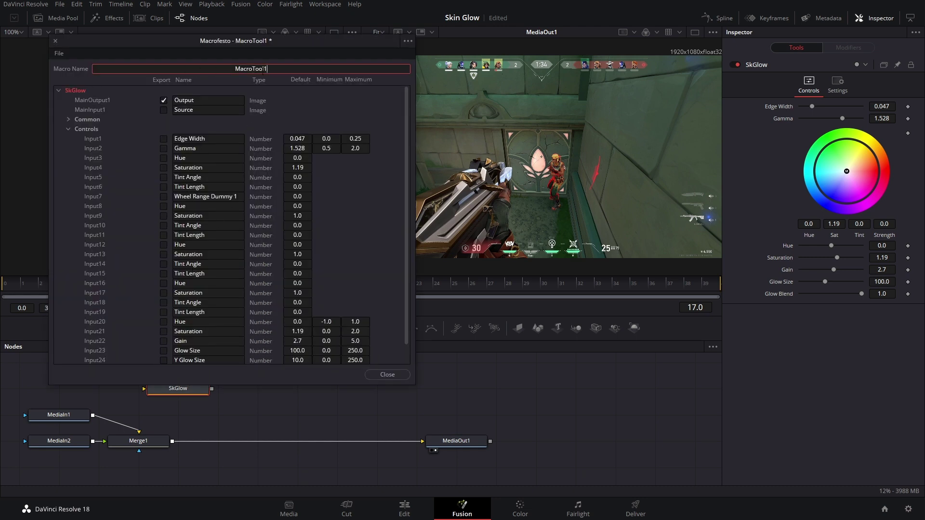
pyautogui.click(59, 54)
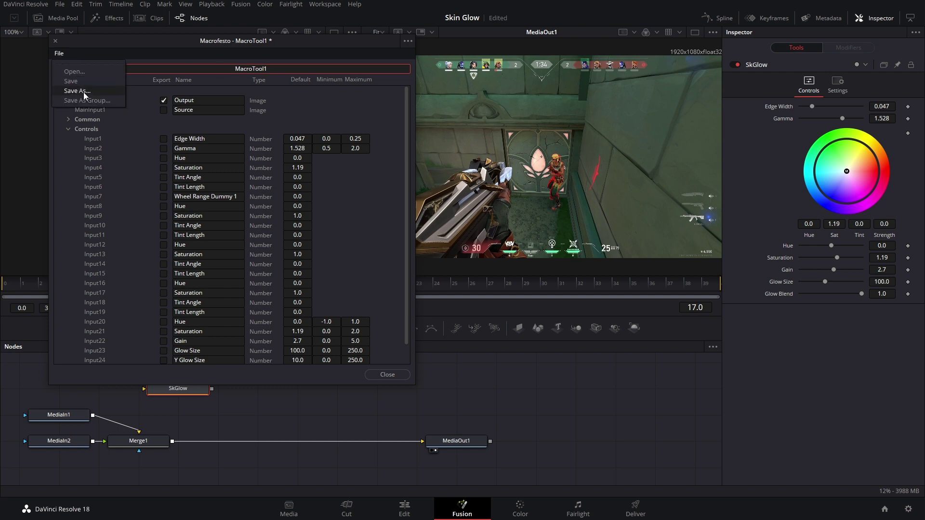
pyautogui.moveTo(189, 393); pyautogui.dragTo(269, 393)
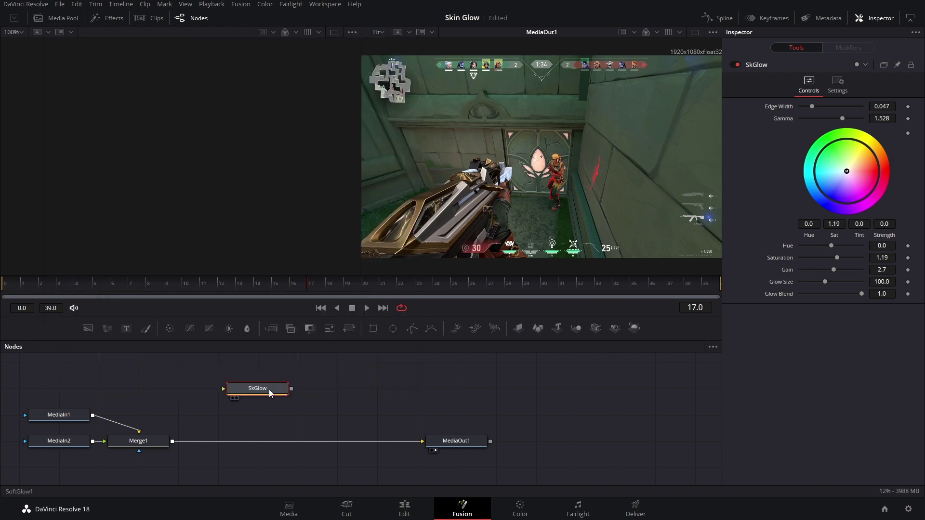
# - Delete the SkGlow node and rename MediaIn2 to 'roto'
pyautogui.press('Delete')
pyautogui.click(63, 444)
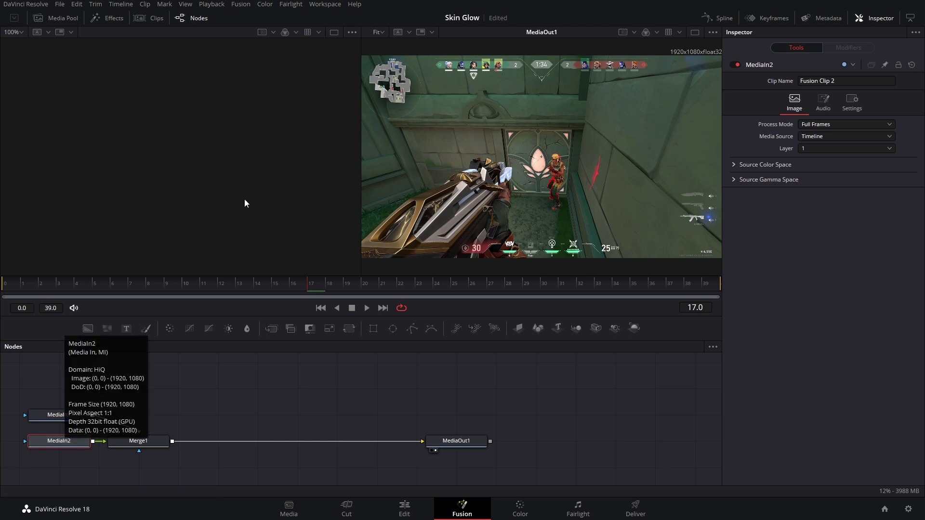
pyautogui.press('1')
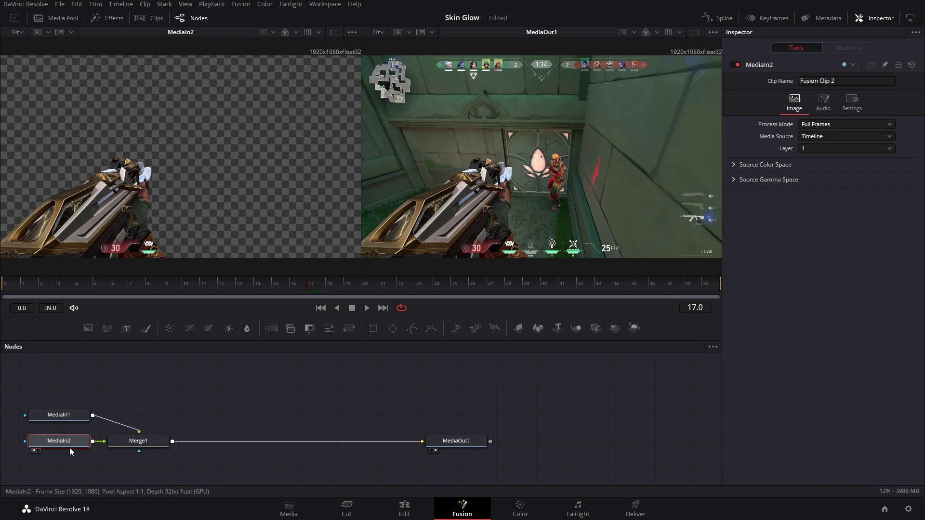
pyautogui.press('F2')
pyautogui.write('roto')
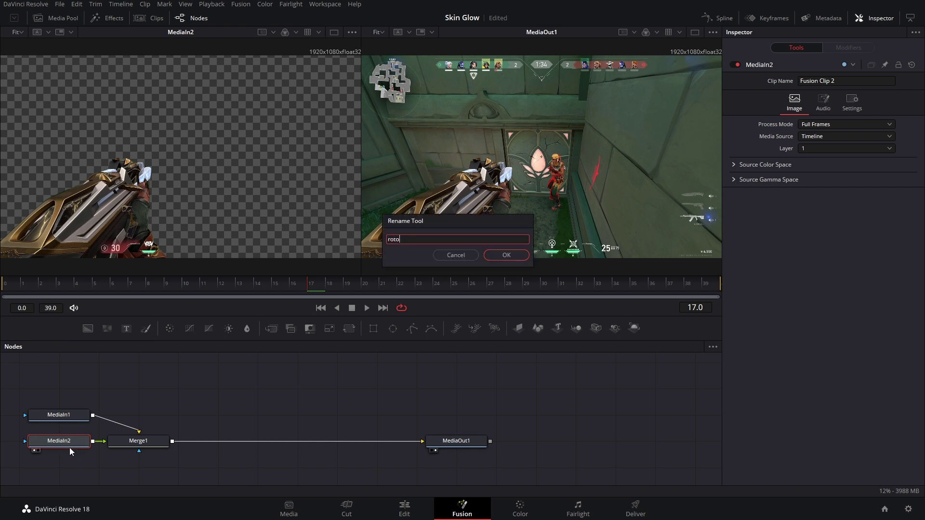
pyautogui.press('Return')
# - Rename MediaIn1 to 'video'
pyautogui.click(68, 417)
pyautogui.press('1')
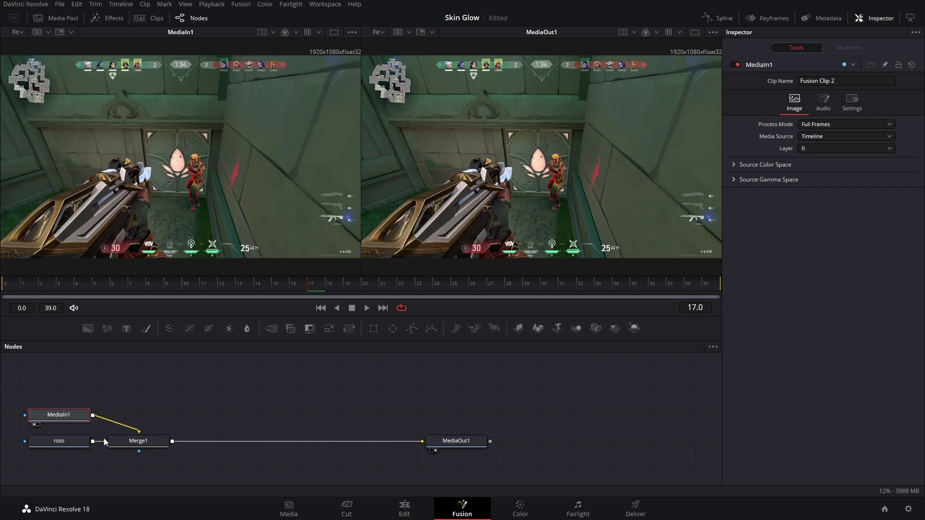
pyautogui.press('F2')
pyautogui.write('video')
pyautogui.press('Return')
# - Place roto above Merge1, line video up with it, and shift roto and Merge1 right
pyautogui.click(55, 448)
pyautogui.moveTo(55, 448); pyautogui.dragTo(134, 396)
pyautogui.moveTo(67, 415); pyautogui.dragTo(67, 441)
pyautogui.moveTo(227, 367); pyautogui.dragTo(293, 444)
pyautogui.click(295, 389)
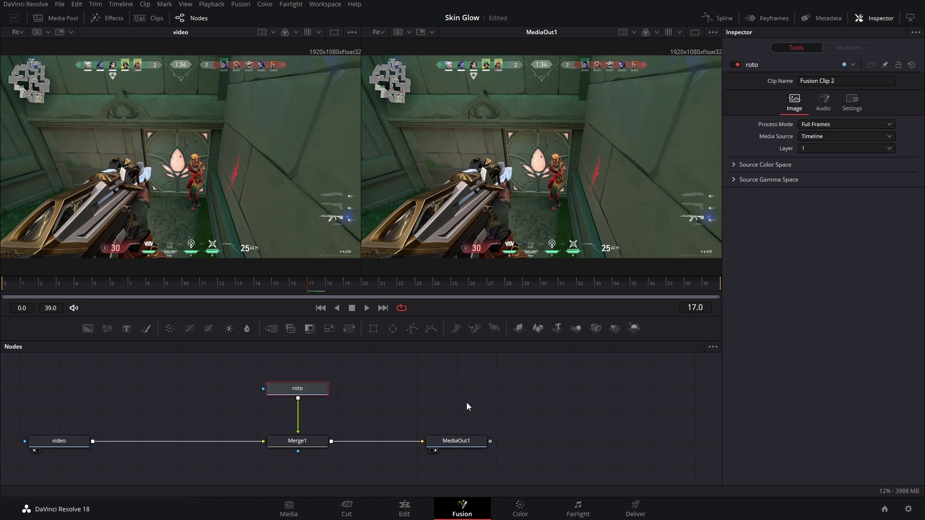
# - Add an SkGlow node after roto, revert the glow size and gain tweaks, and save
pyautogui.hotkey('shift', 'space')
pyautogui.write('del')
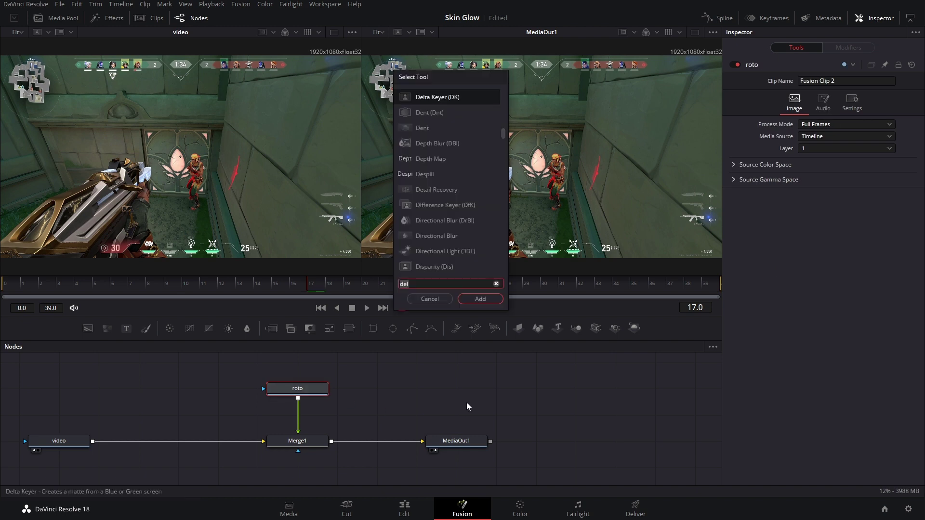
pyautogui.write('skg')
pyautogui.press('Return')
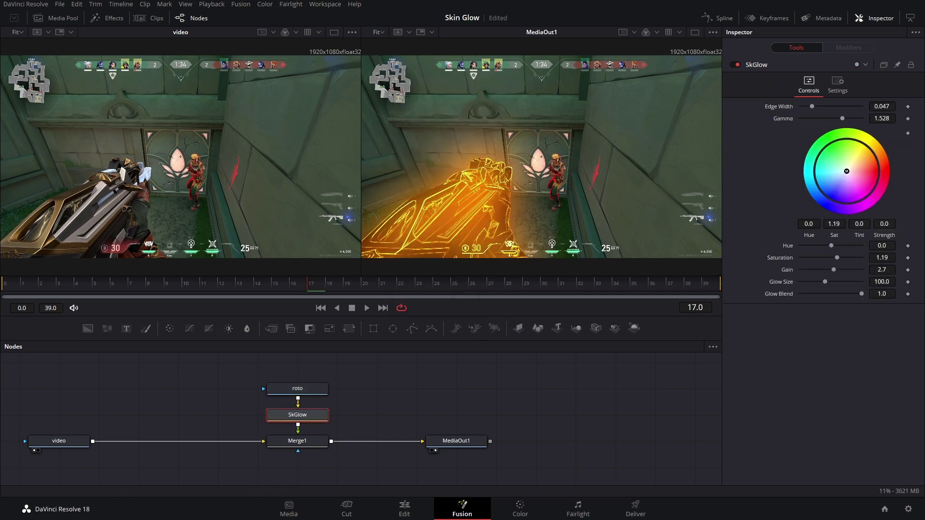
pyautogui.moveTo(826, 281); pyautogui.dragTo(836, 269)
pyautogui.hotkey('ctrl', 'z')
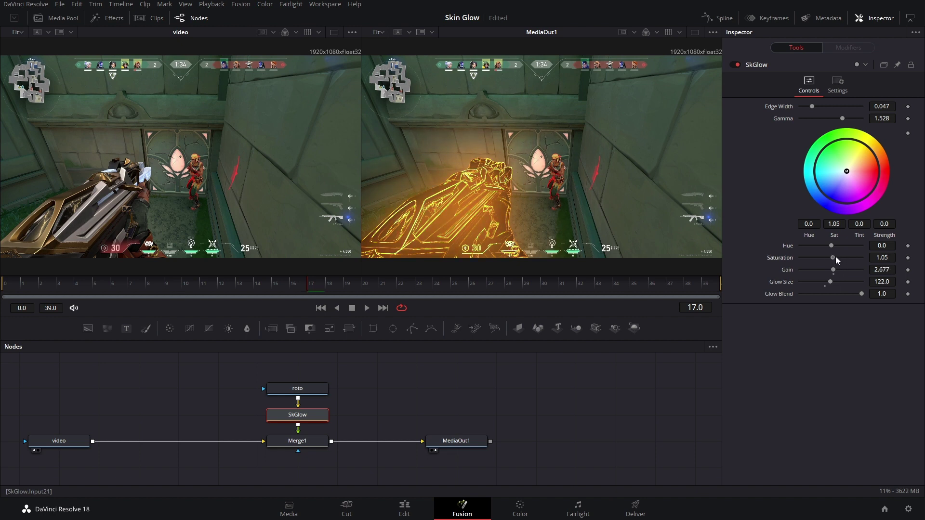
pyautogui.hotkey('ctrl', 'z')
pyautogui.hotkey('ctrl', 's')
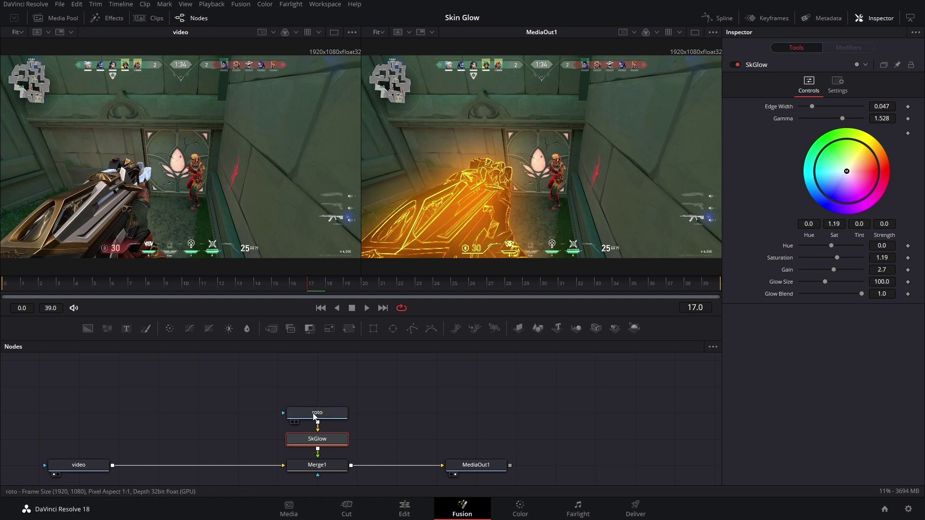
# - Try moving the roto node up, undo it, and pan the graph to the video node
pyautogui.moveTo(317, 413); pyautogui.dragTo(318, 387)
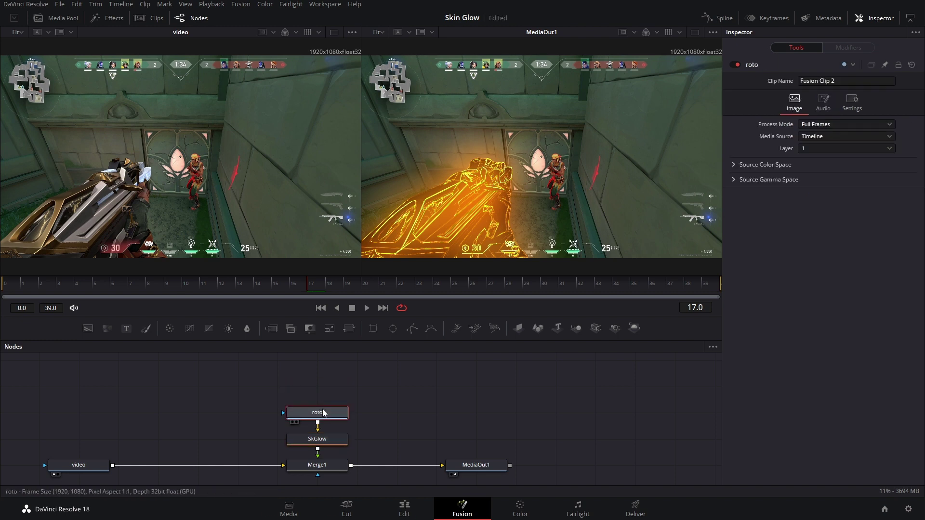
pyautogui.hotkey('ctrl', 'z')
pyautogui.moveTo(95, 472); pyautogui.dragTo(106, 441)
pyautogui.click(120, 436)
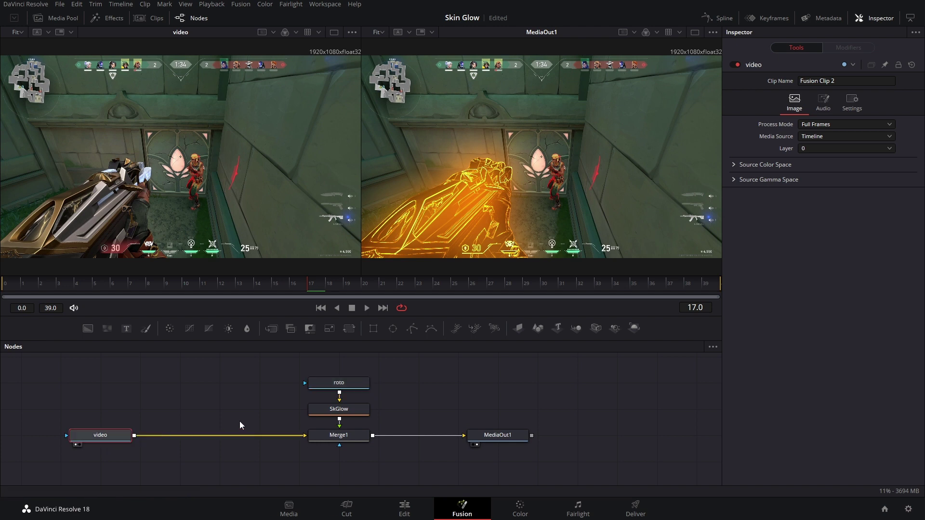
# - Add a Defocus node after video with Defocus Size 4.65 and preview the blur
pyautogui.hotkey('shift', 'space')
pyautogui.write('skglo')
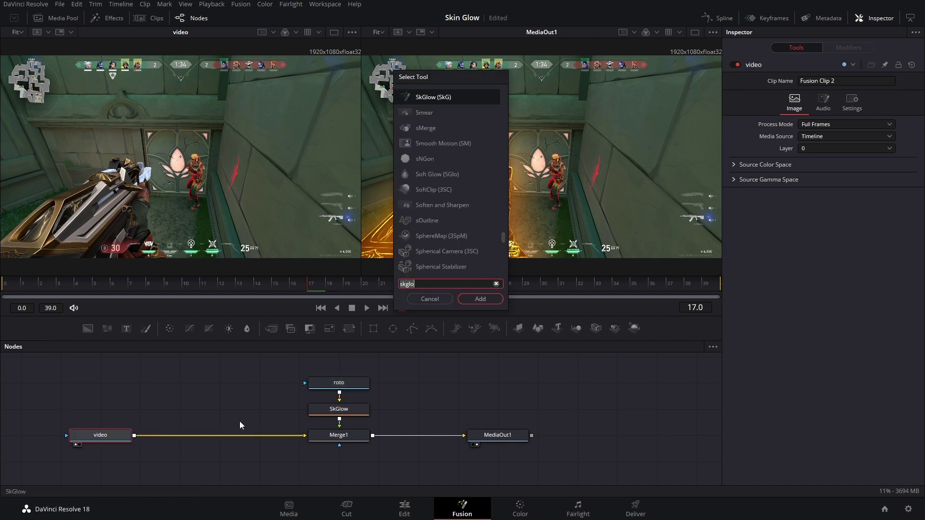
pyautogui.write('def')
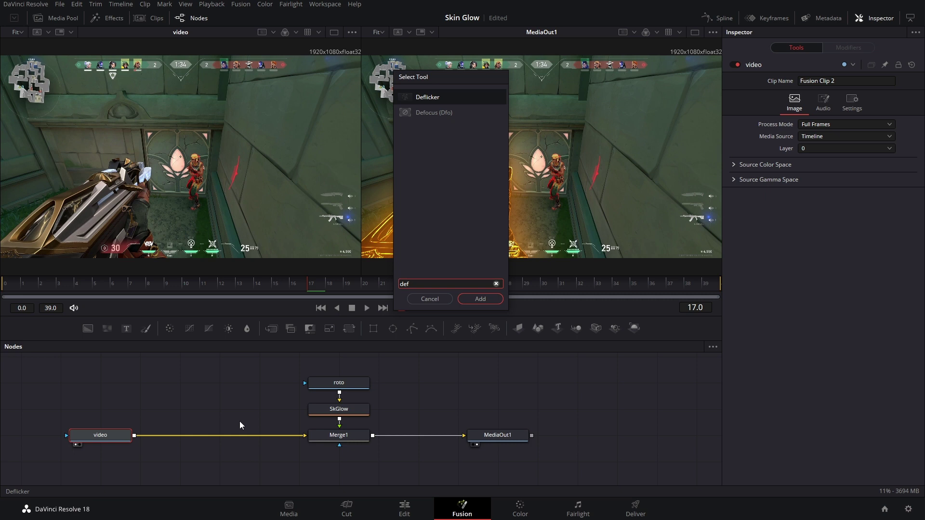
pyautogui.click(444, 121)
pyautogui.click(480, 298)
pyautogui.moveTo(815, 129); pyautogui.dragTo(827, 128)
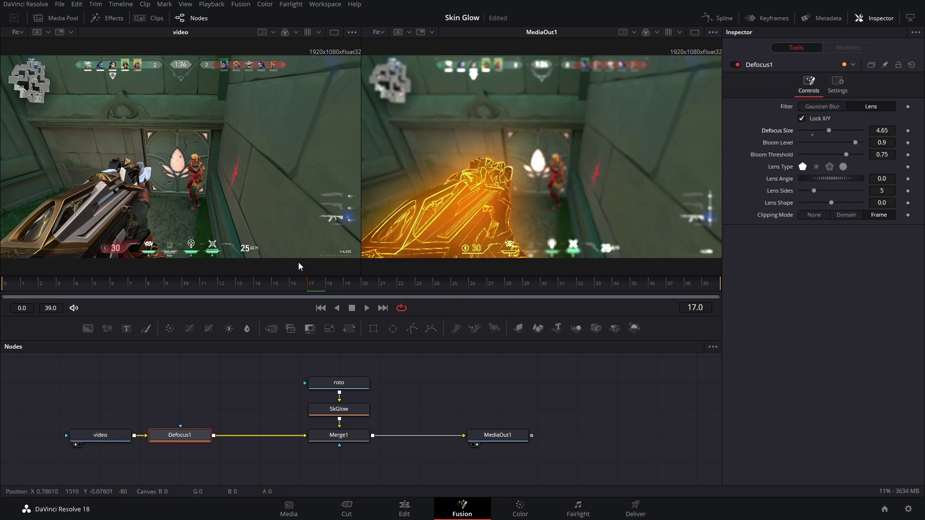
pyautogui.press('space')
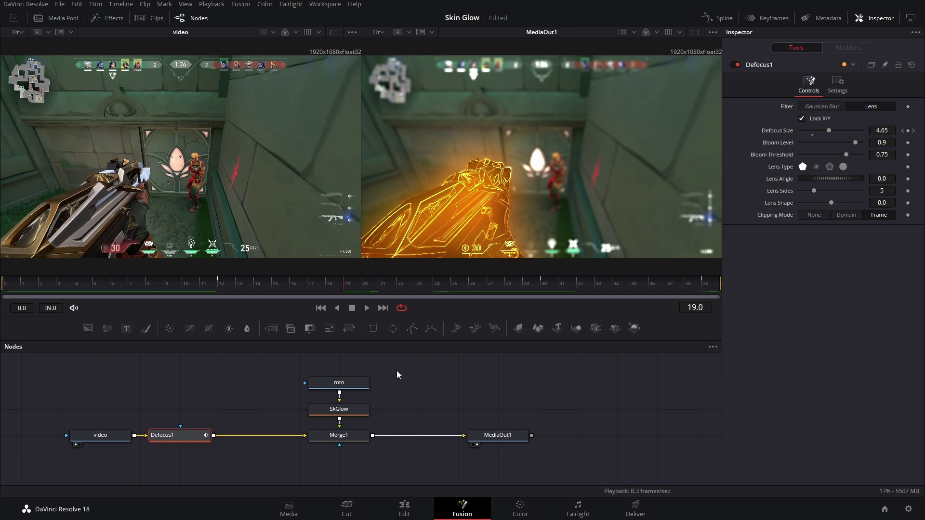
pyautogui.moveTo(209, 432); pyautogui.dragTo(325, 405)
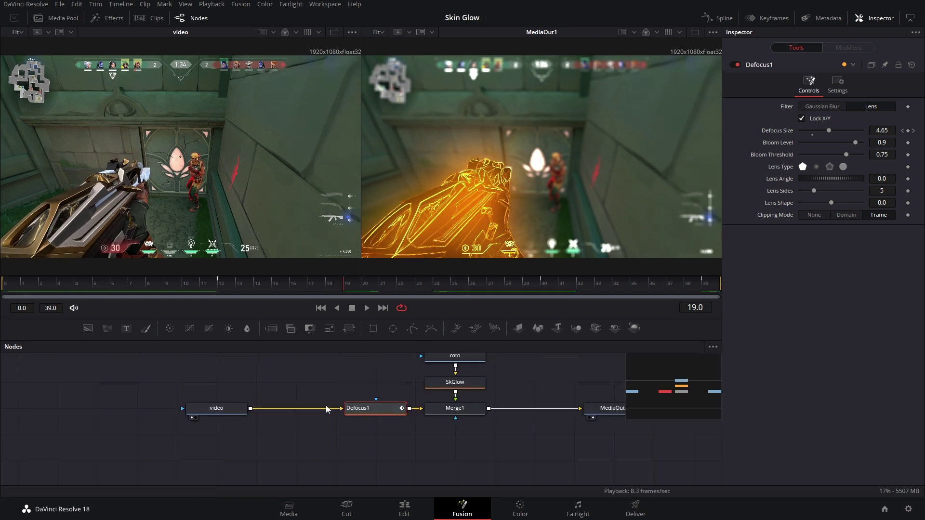
# - Add a Tracker after the video node and place its pattern on a feature
pyautogui.click(214, 415)
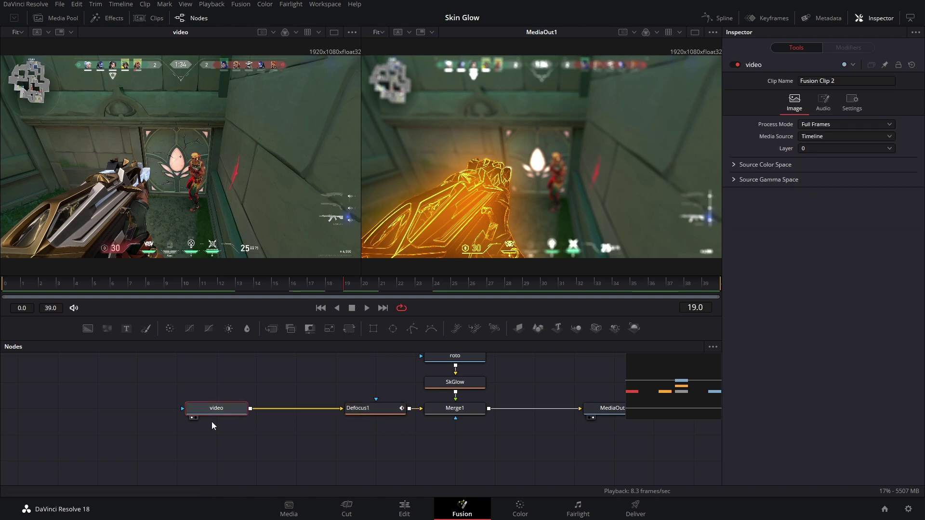
pyautogui.hotkey('shift', 'space')
pyautogui.write('track')
pyautogui.press('Return')
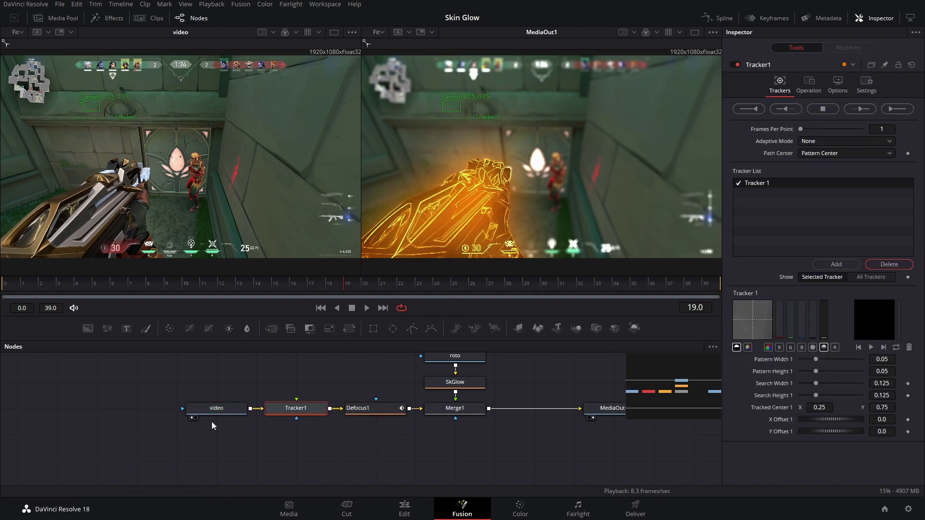
pyautogui.moveTo(92, 106); pyautogui.dragTo(136, 175)
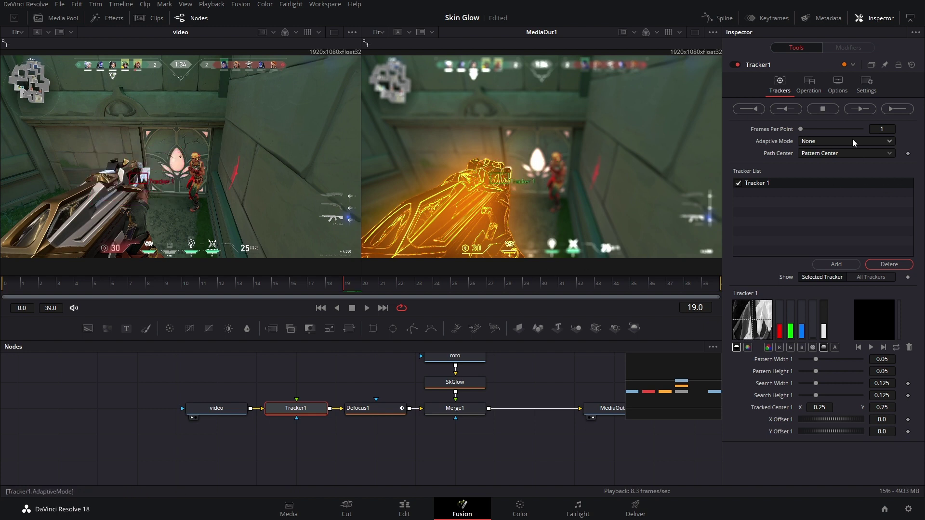
# - Set adaptive mode to Best match with tolerance 0.0531, and move roto and SkGlow above Merge1
pyautogui.click(839, 141)
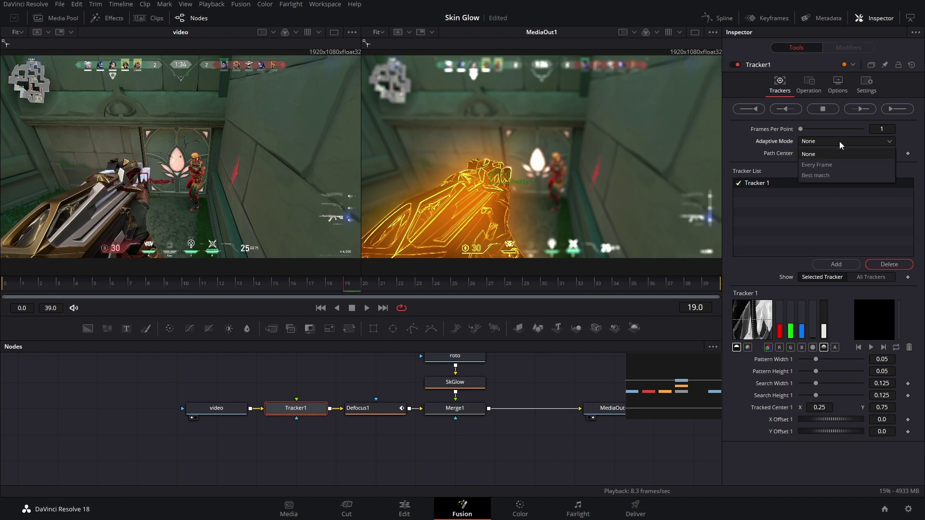
pyautogui.click(827, 177)
pyautogui.moveTo(826, 150); pyautogui.dragTo(814, 152)
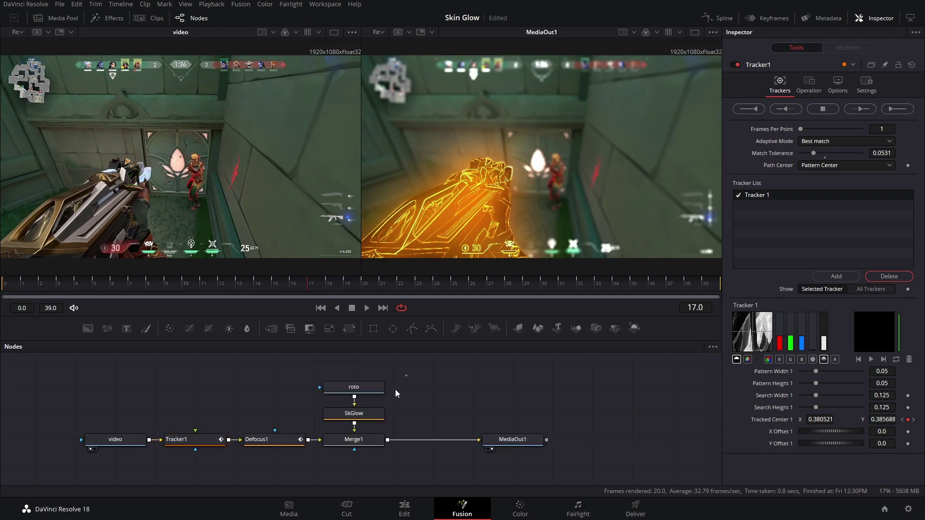
pyautogui.moveTo(347, 375); pyautogui.dragTo(366, 384)
# - Move Tracker1 out of the chain to sit between SkGlow and Merge1
pyautogui.click(366, 384)
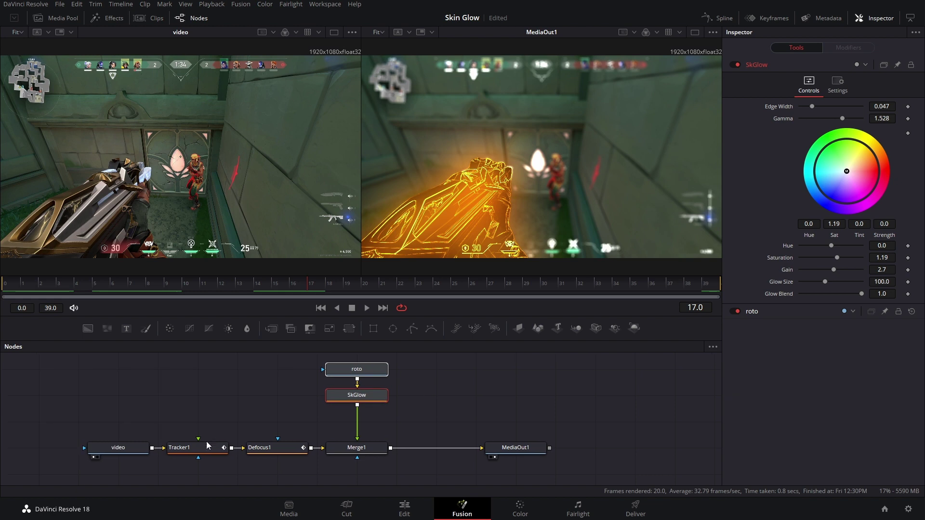
pyautogui.keyDown('shift'); pyautogui.click(200, 453); pyautogui.keyUp('shift')
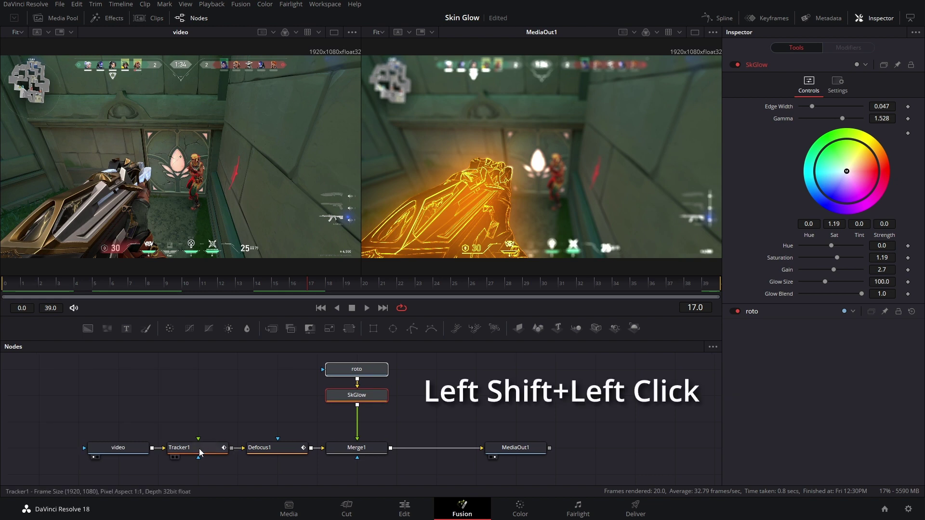
pyautogui.moveTo(200, 453); pyautogui.dragTo(358, 424)
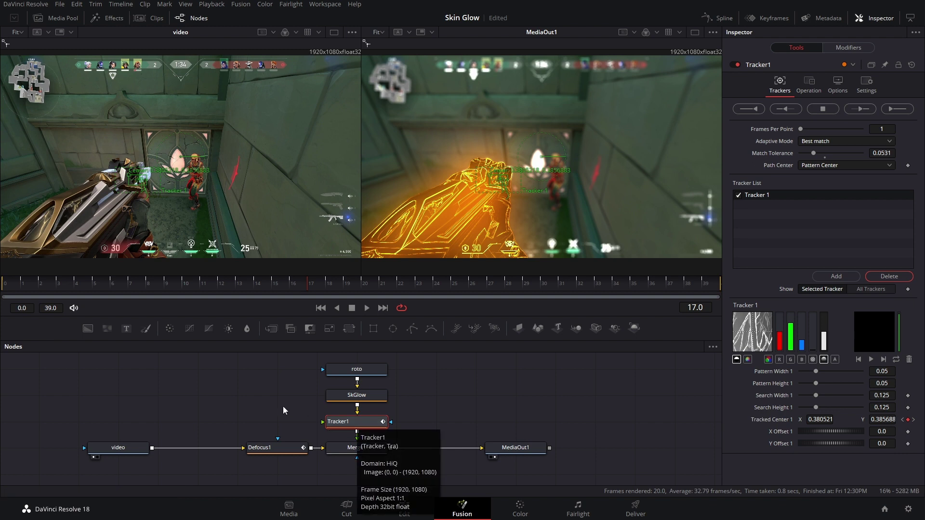
# - Add the Lens Flare V09 template from the Effects library and wire it into Tracker1
pyautogui.click(107, 21)
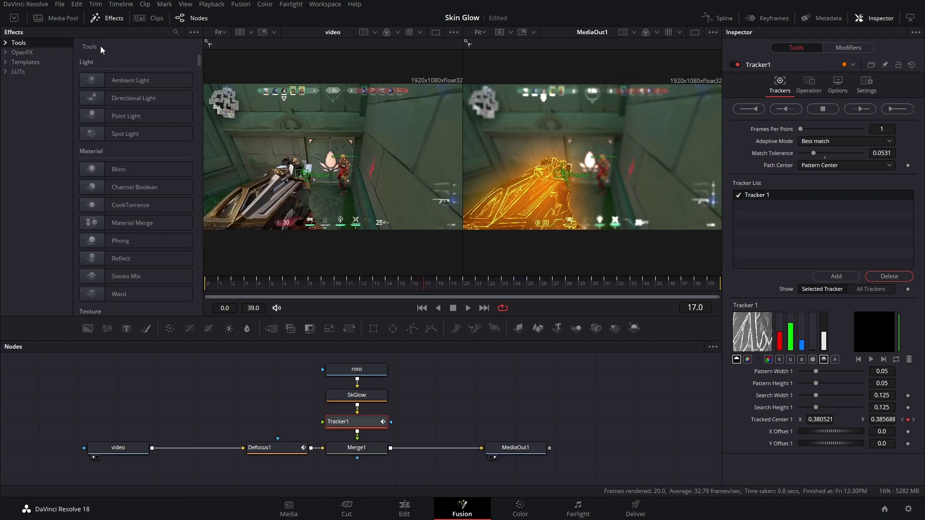
pyautogui.click(176, 32)
pyautogui.write('len')
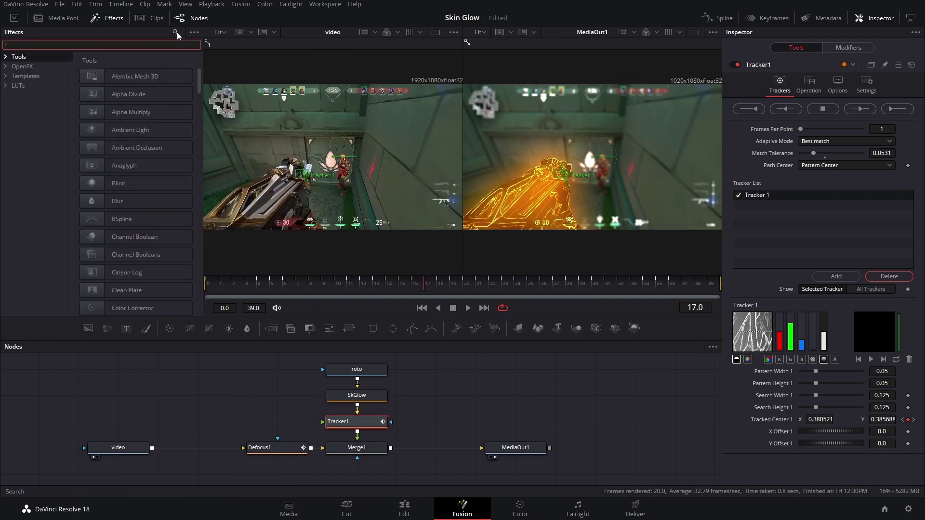
pyautogui.write('s')
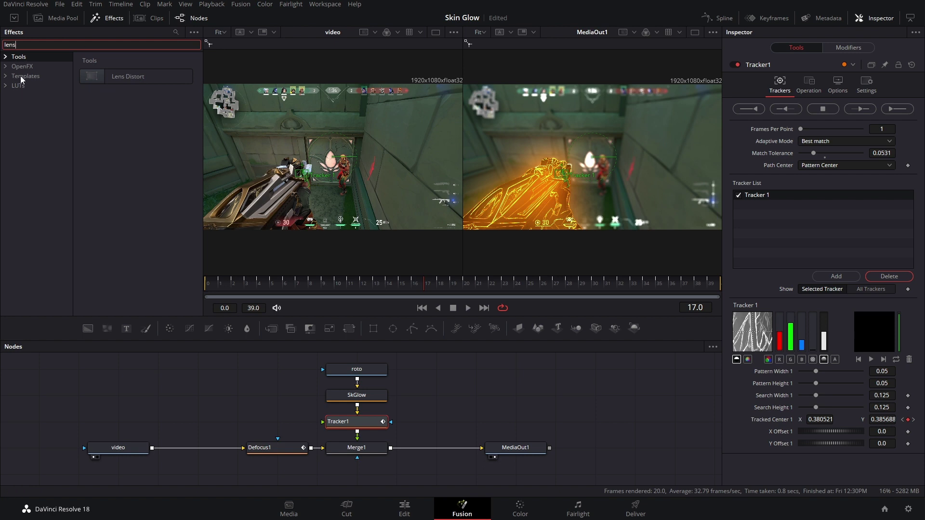
pyautogui.click(21, 76)
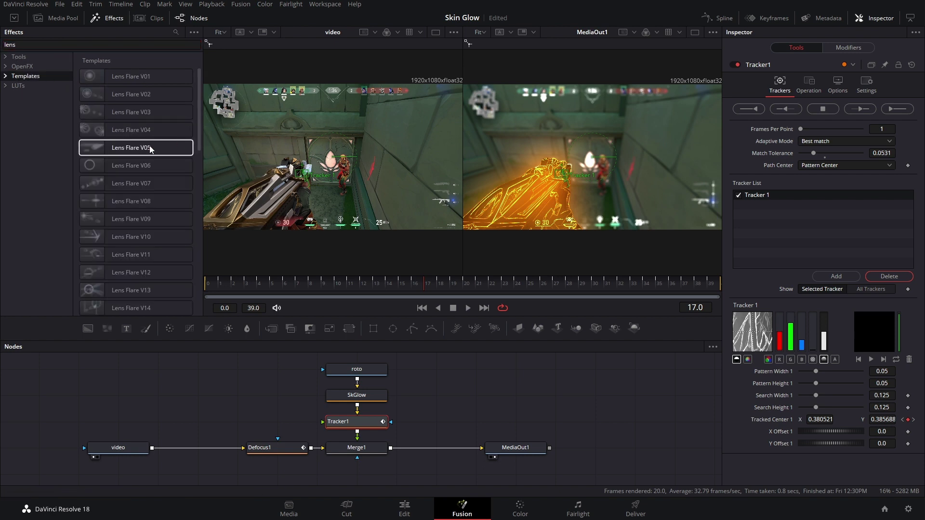
pyautogui.scroll(-3, 126, 263)
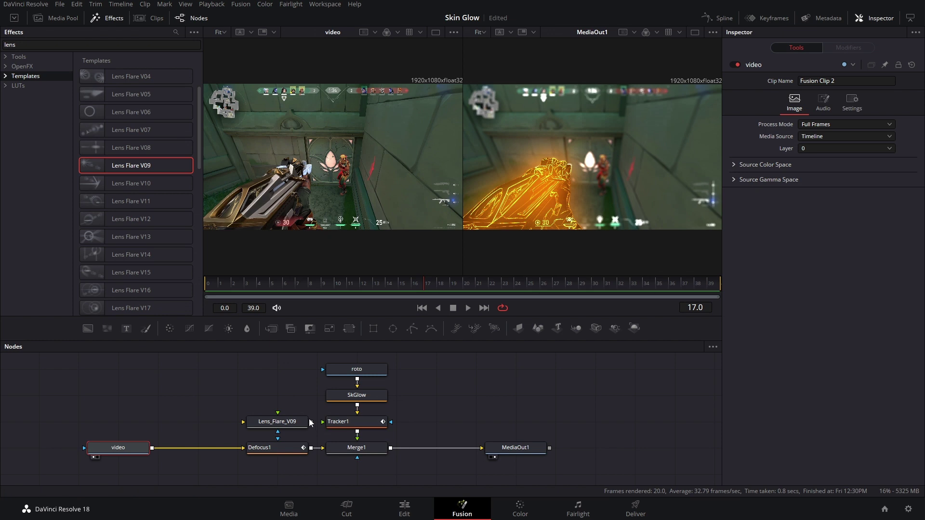
pyautogui.moveTo(336, 426); pyautogui.dragTo(345, 427)
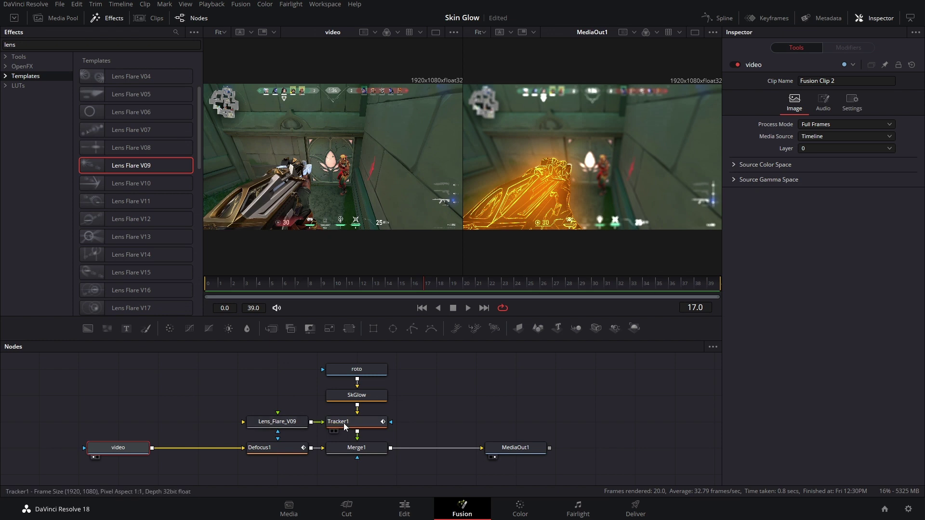
# - Set Tracker1's operation to Match Move
pyautogui.click(345, 427)
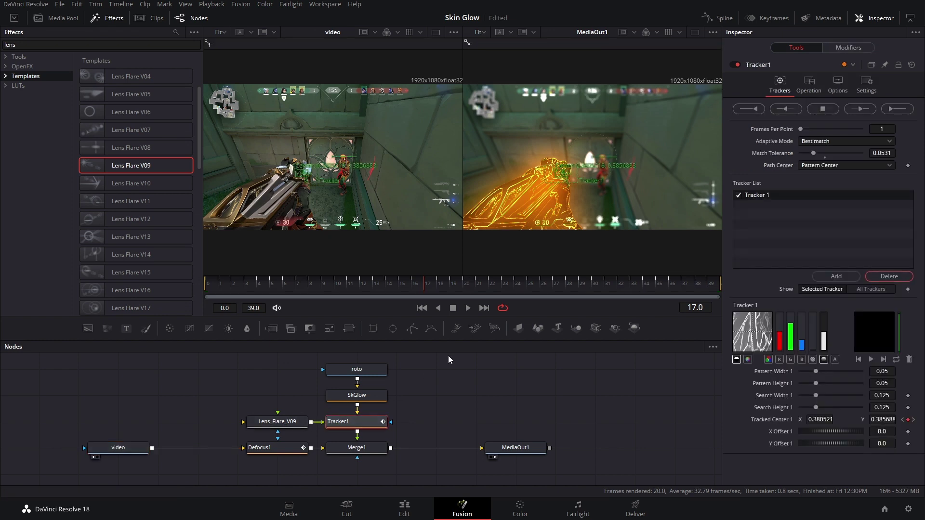
pyautogui.click(809, 91)
pyautogui.click(826, 105)
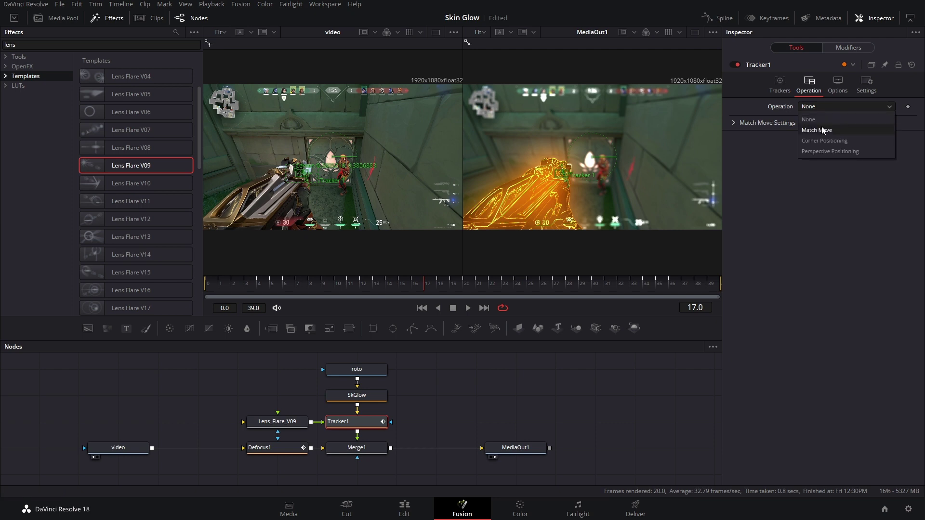
pyautogui.click(822, 130)
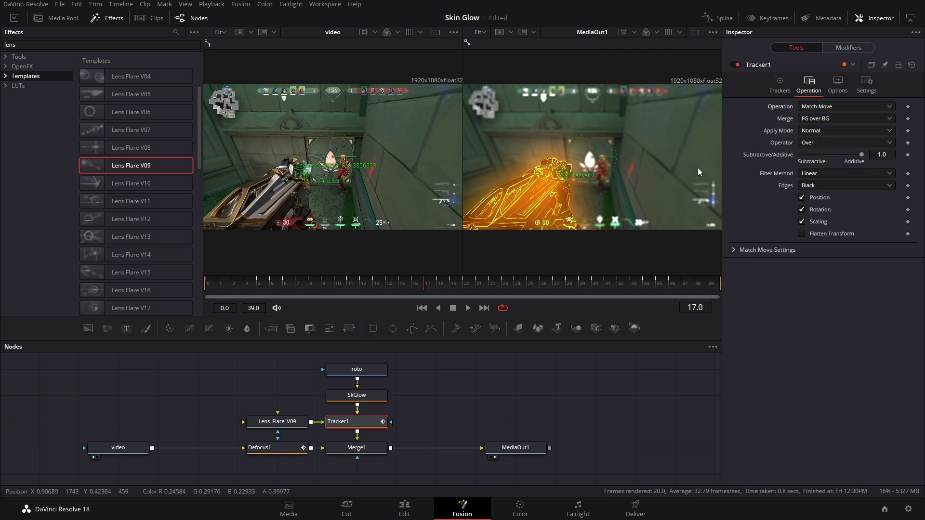
# - Feed the lens flare from a new Background1 node, save, and set its Alpha to 0
pyautogui.click(247, 420)
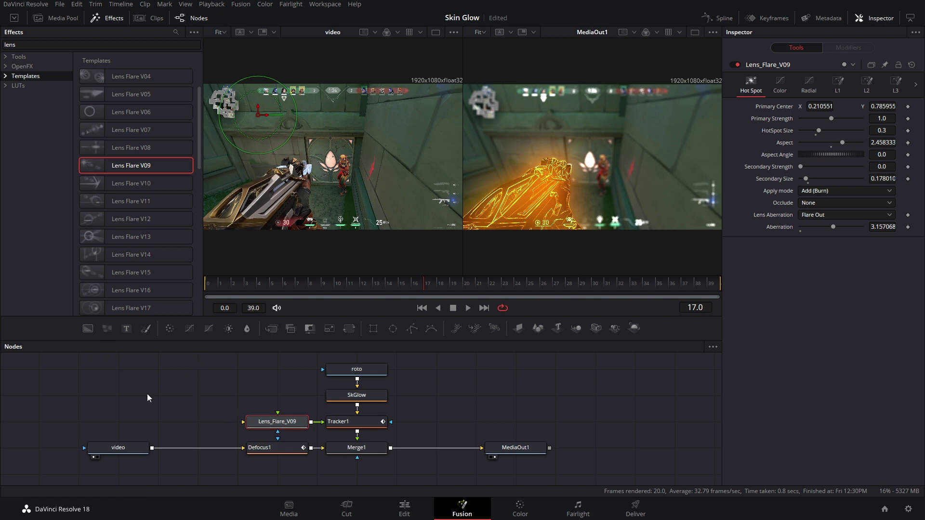
pyautogui.moveTo(88, 329); pyautogui.dragTo(244, 422)
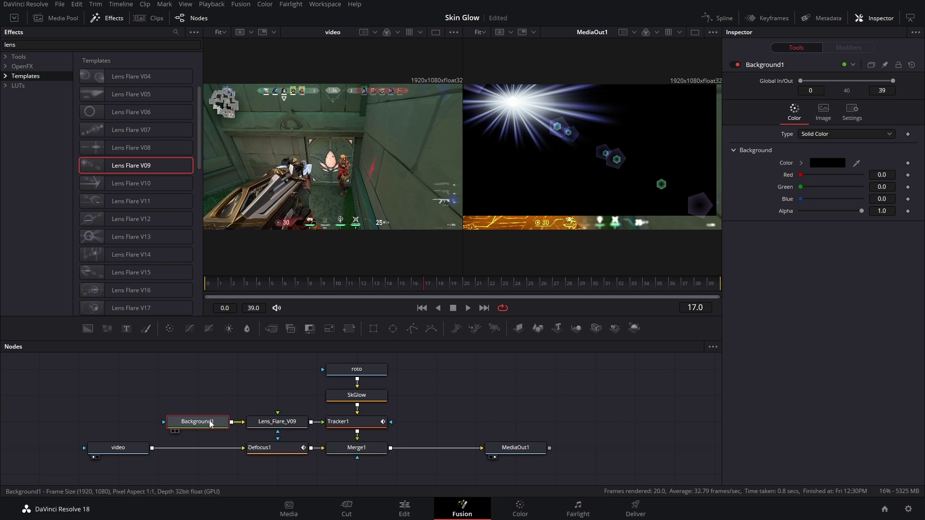
pyautogui.hotkey('ctrl', 's')
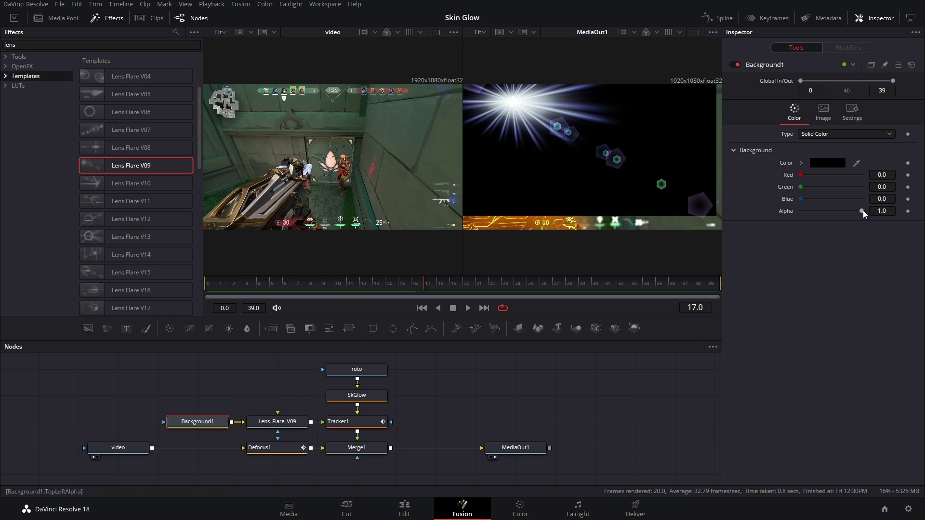
pyautogui.moveTo(862, 210); pyautogui.dragTo(801, 215)
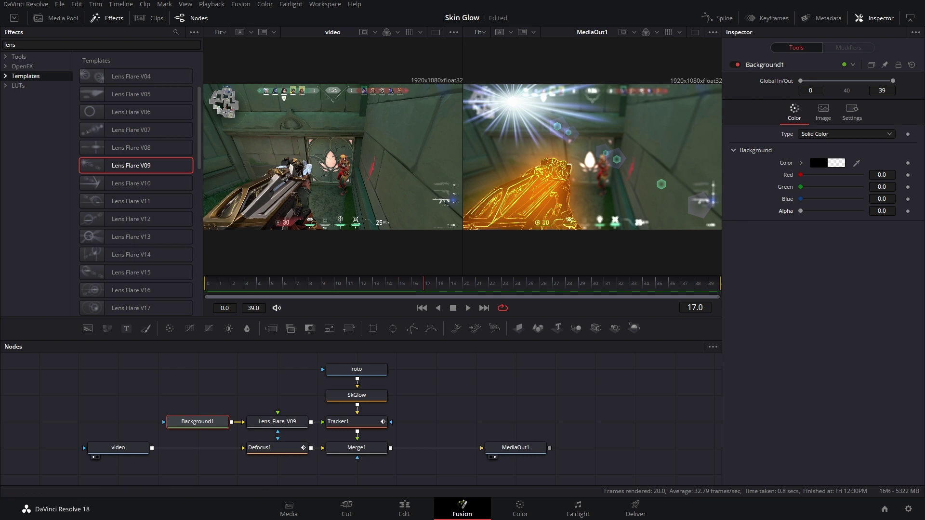
# - Move the Lens_Flare_V09 centre to mid-frame, preview it over nearby frames, then delete it
pyautogui.click(277, 422)
pyautogui.moveTo(513, 101); pyautogui.dragTo(565, 171)
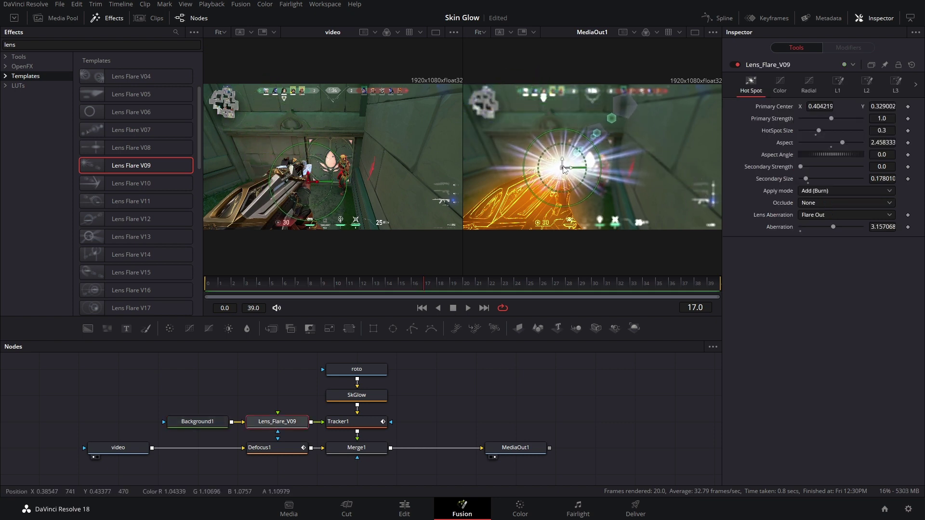
pyautogui.moveTo(421, 284); pyautogui.dragTo(672, 298)
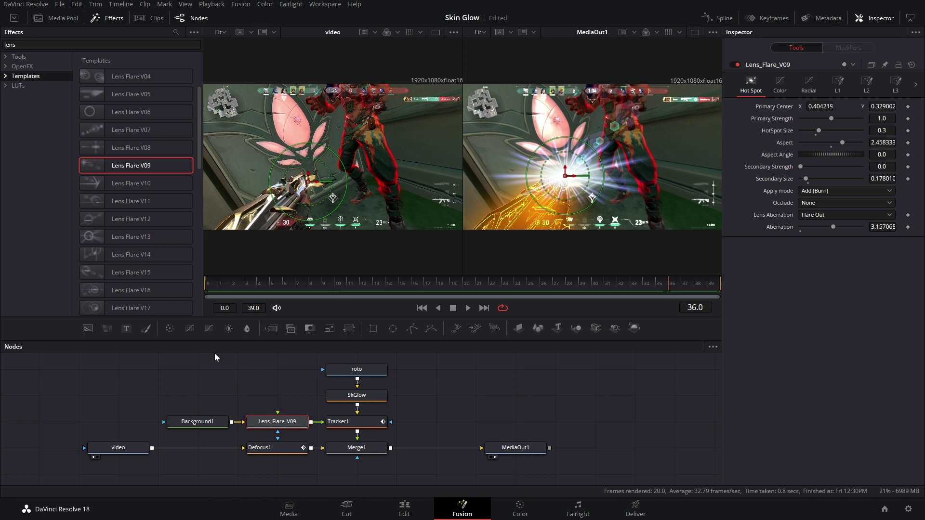
pyautogui.press('Delete')
# - Insert the Lens Flare V02 template, then add FlickerAddition1 after Tracker1 with Range 0.299
pyautogui.moveTo(131, 308); pyautogui.dragTo(294, 425)
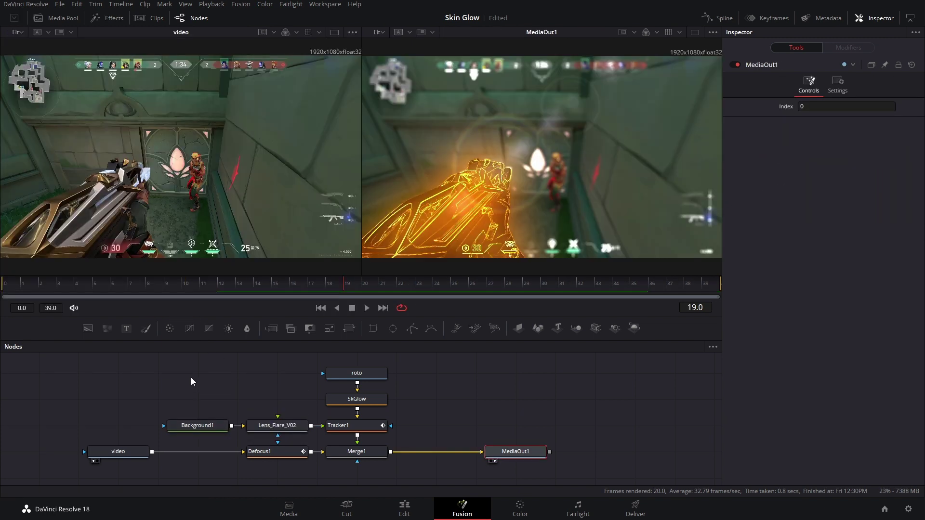
pyautogui.moveTo(186, 369); pyautogui.dragTo(354, 400)
pyautogui.click(354, 400)
pyautogui.hotkey('shift', 'space')
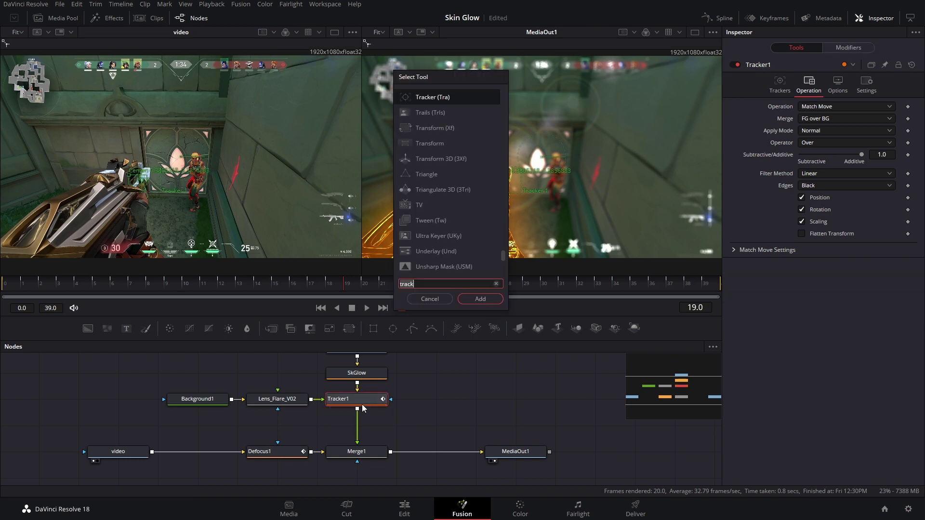
pyautogui.write('fli')
pyautogui.press('Return')
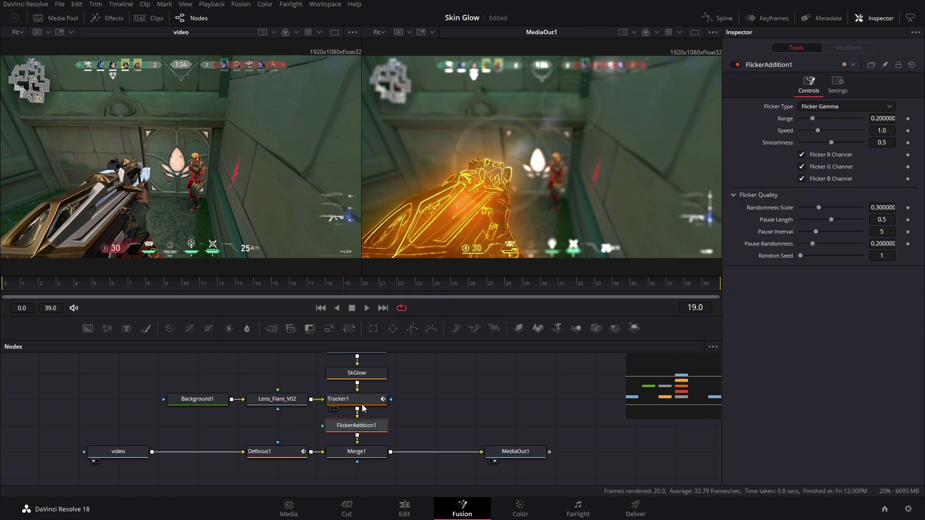
pyautogui.moveTo(813, 119); pyautogui.dragTo(839, 131)
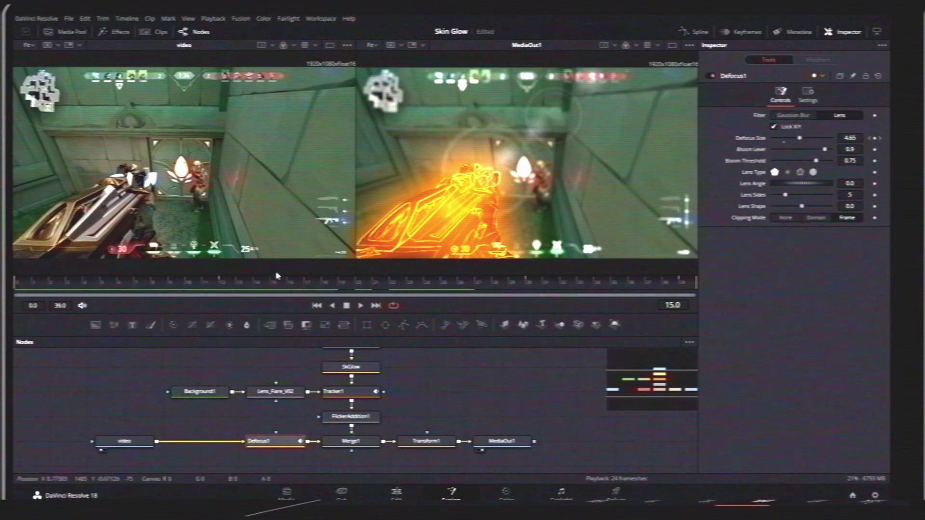
# - Select Transform1, between Merge1 and MediaOut1, to show its Size 1.0 and Center 0.5 controls
pyautogui.click(427, 441)
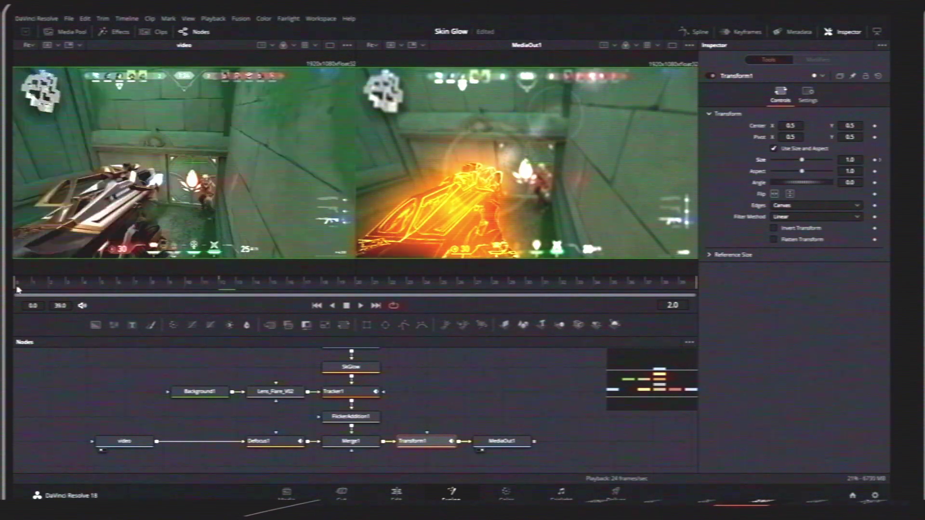